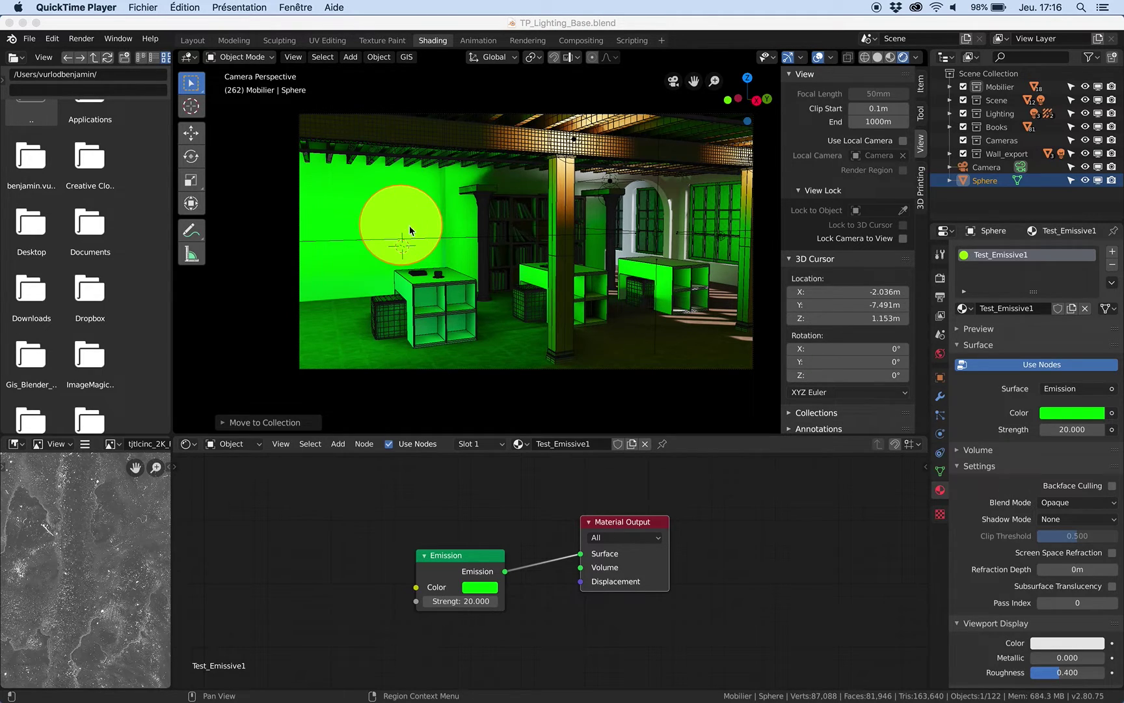
# Select the Emission node and show the render settings down to Bloom and Indirect Lighting
pyautogui.click(466, 554)
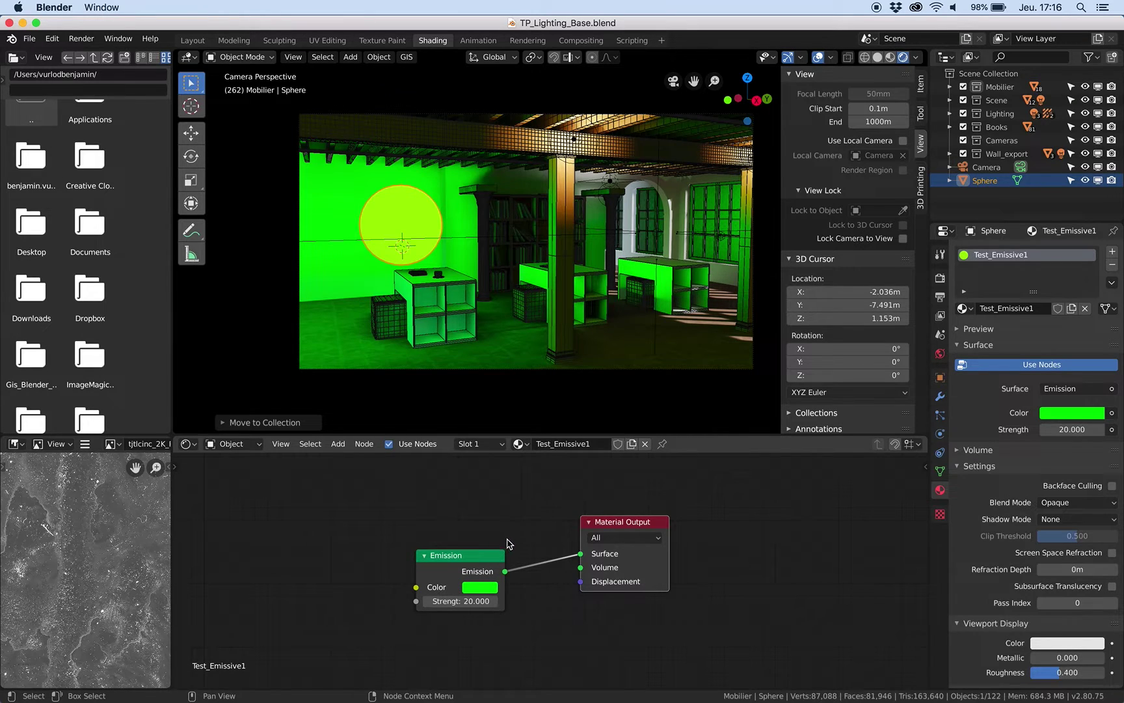
pyautogui.click(491, 558)
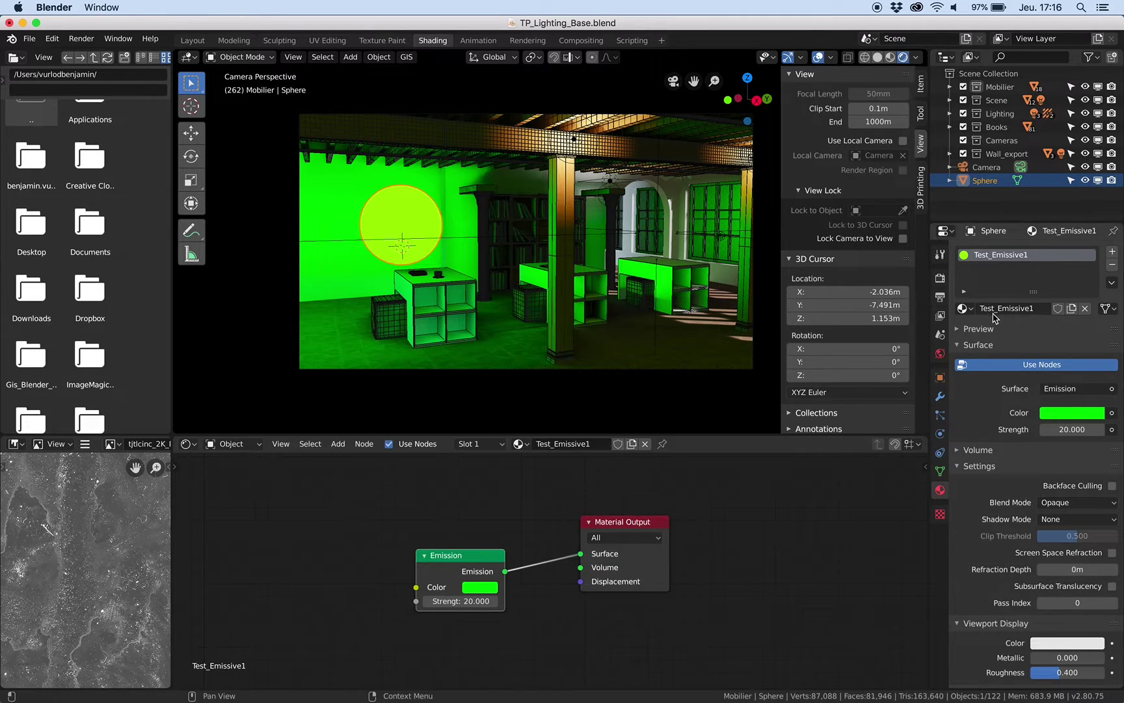
pyautogui.click(941, 278)
pyautogui.scroll(-3, 997, 404)
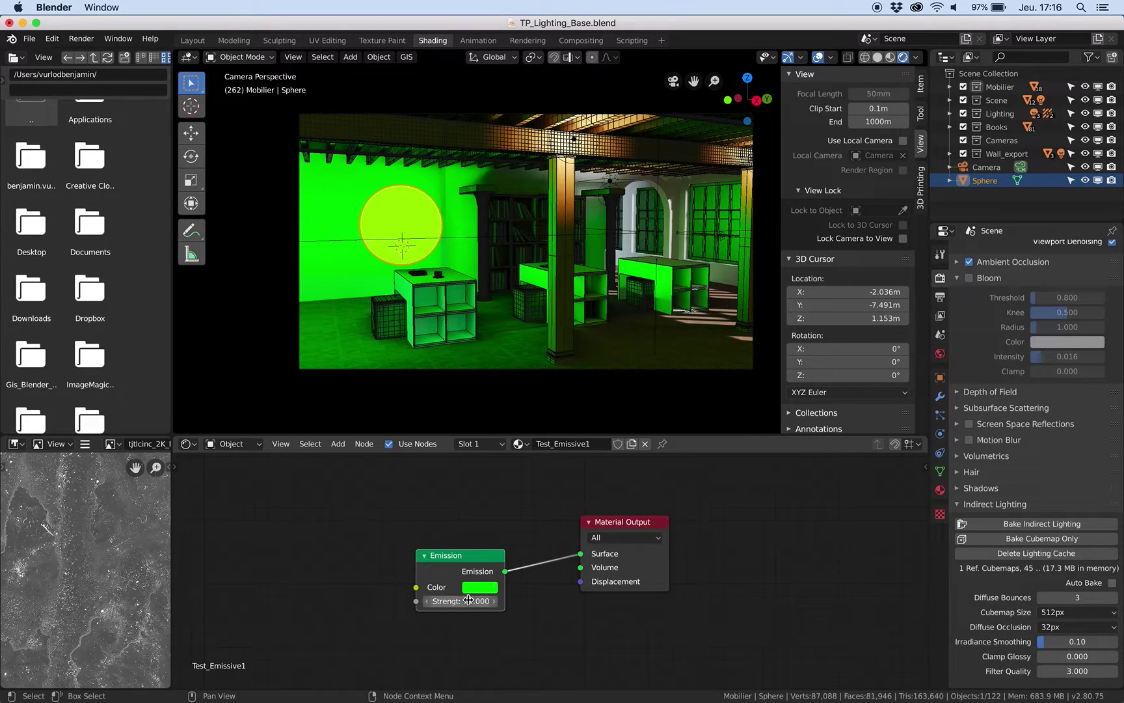
# Hide the viewport overlays and set the Emission node Strength to 5
pyautogui.moveTo(458, 561); pyautogui.dragTo(439, 554)
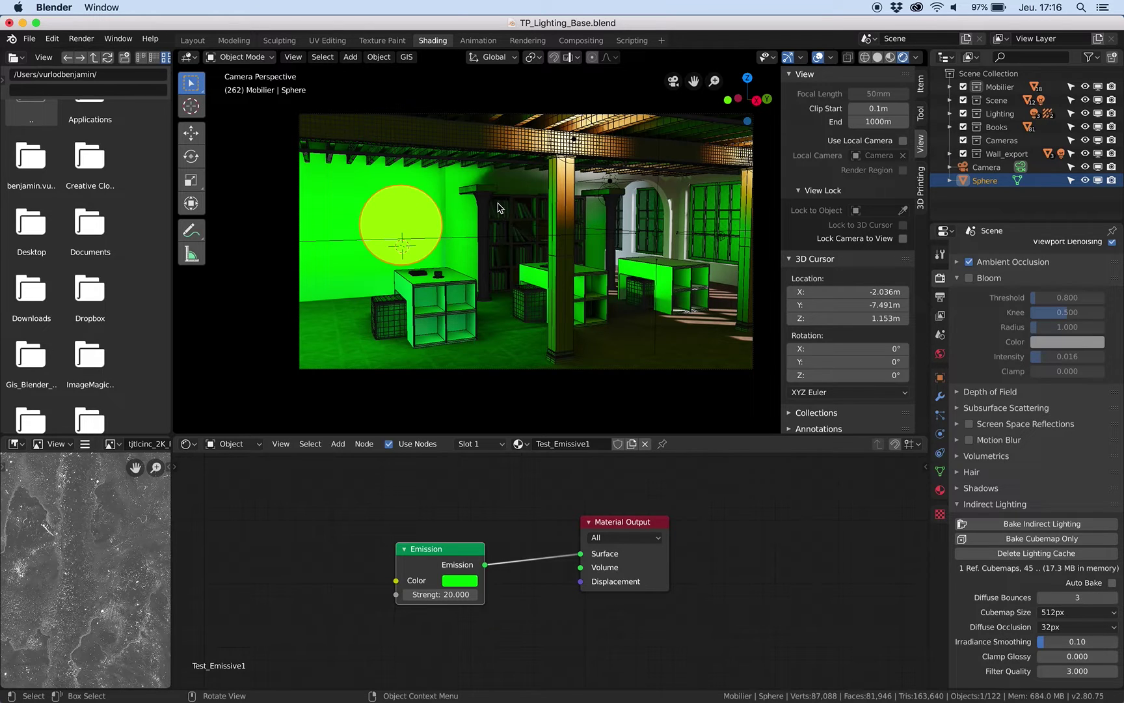
pyautogui.click(818, 58)
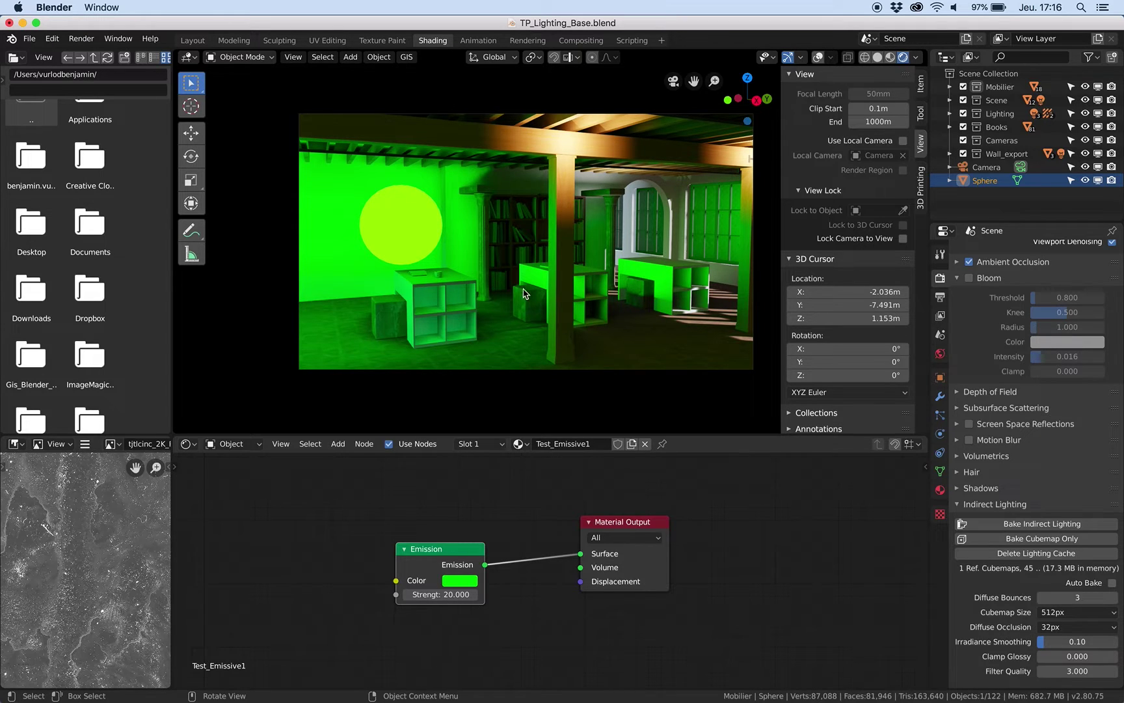
pyautogui.click(445, 594)
pyautogui.write('1')
pyautogui.press('Return')
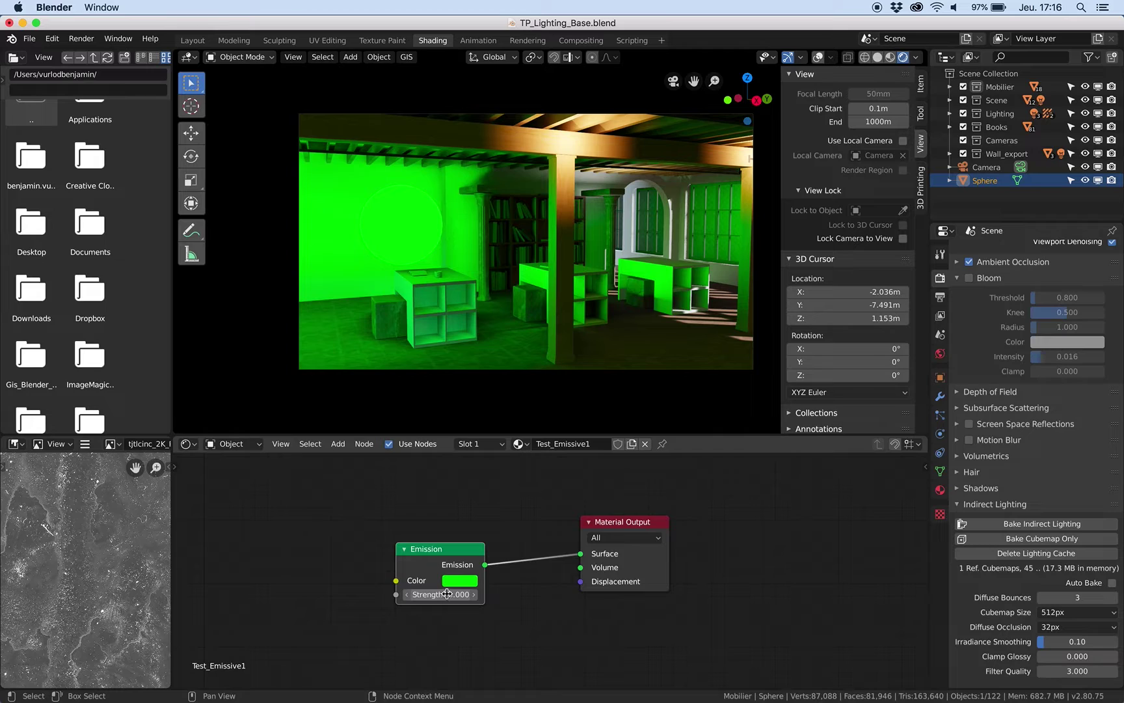
pyautogui.click(447, 595)
pyautogui.write('5.0')
pyautogui.press('Return')
# Change the emission colour to magenta on the colour wheel
pyautogui.click(461, 579)
pyautogui.click(460, 580)
pyautogui.moveTo(514, 466); pyautogui.dragTo(531, 468)
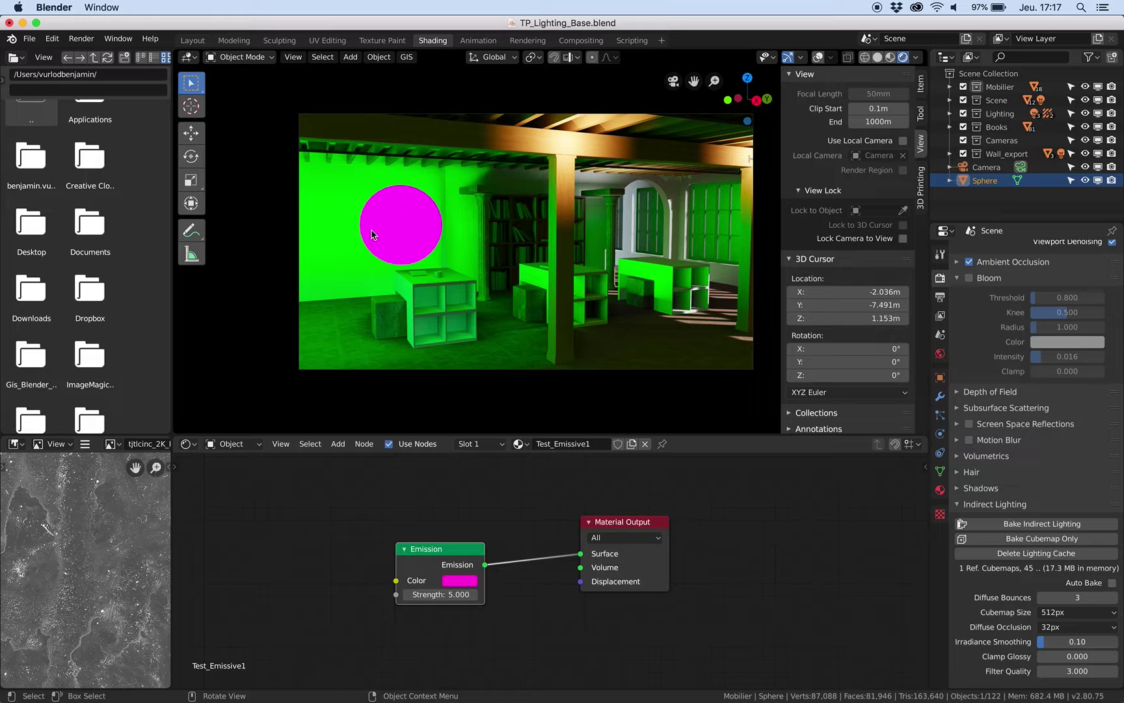
pyautogui.press('g')
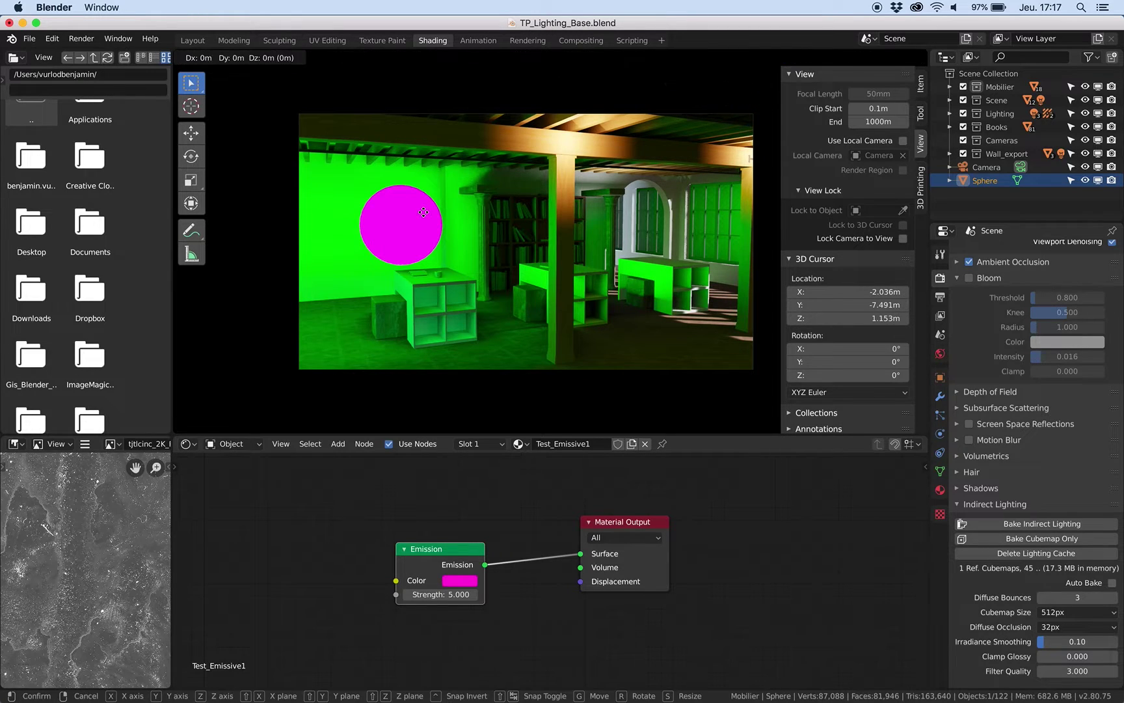
pyautogui.press('y')
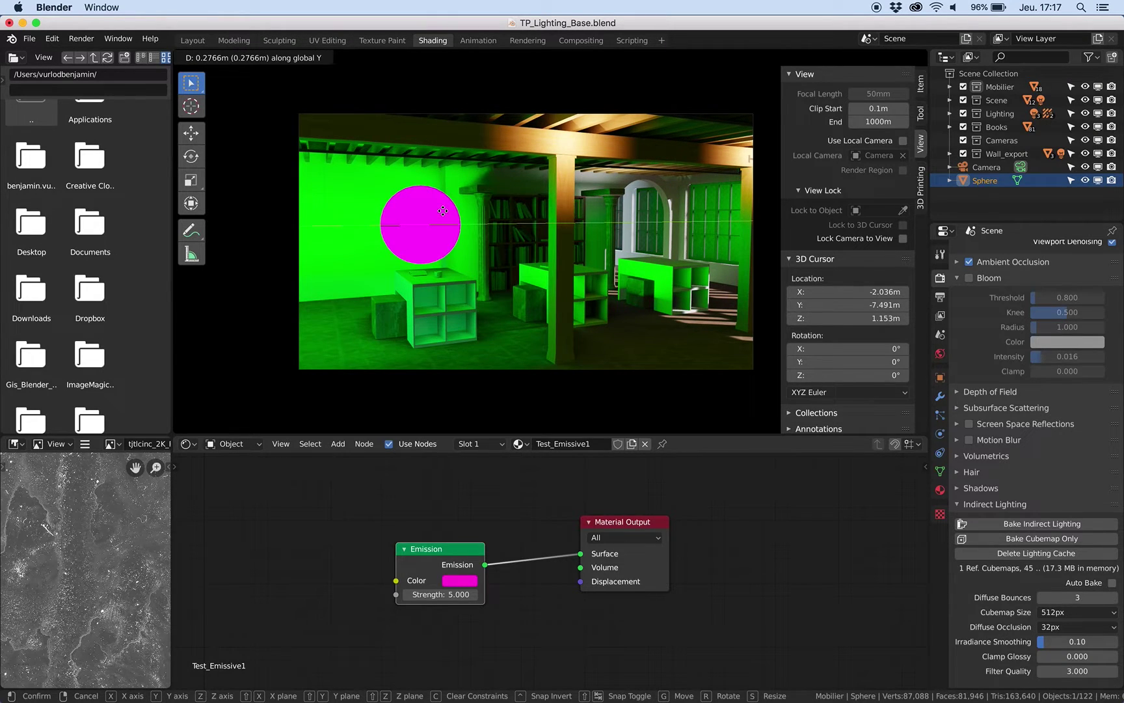
pyautogui.rightClick(442, 210)
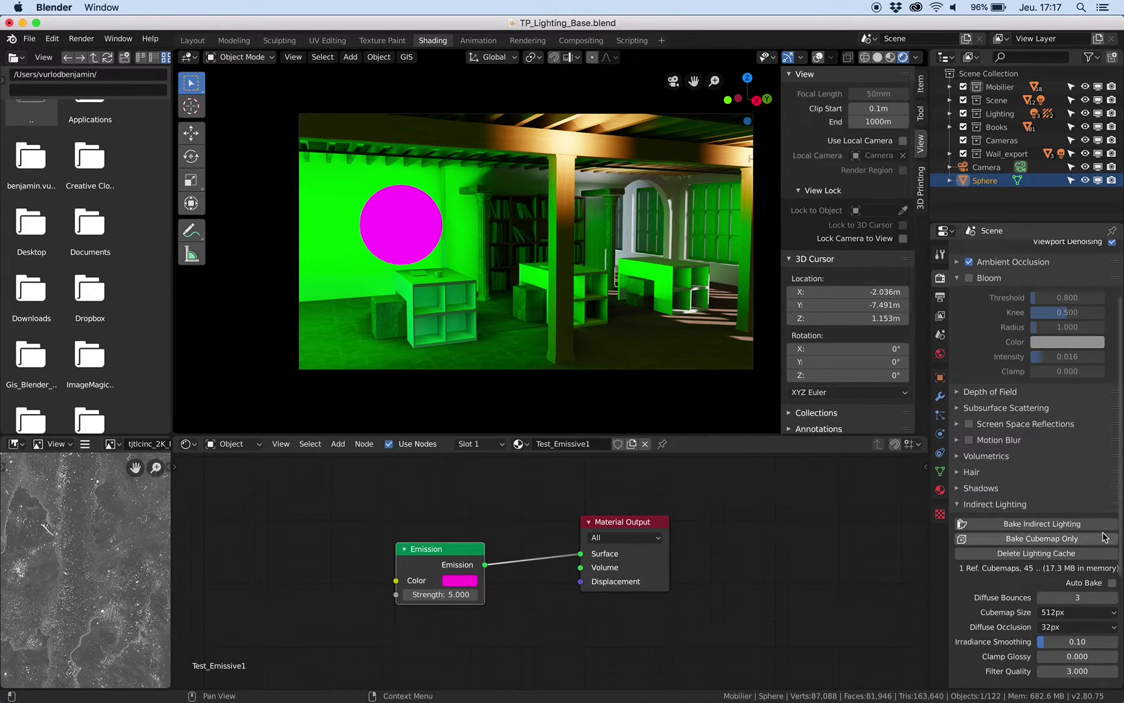
# Set the Emission Strength to 20 and switch the emission colour back to green
pyautogui.click(450, 596)
pyautogui.write('20')
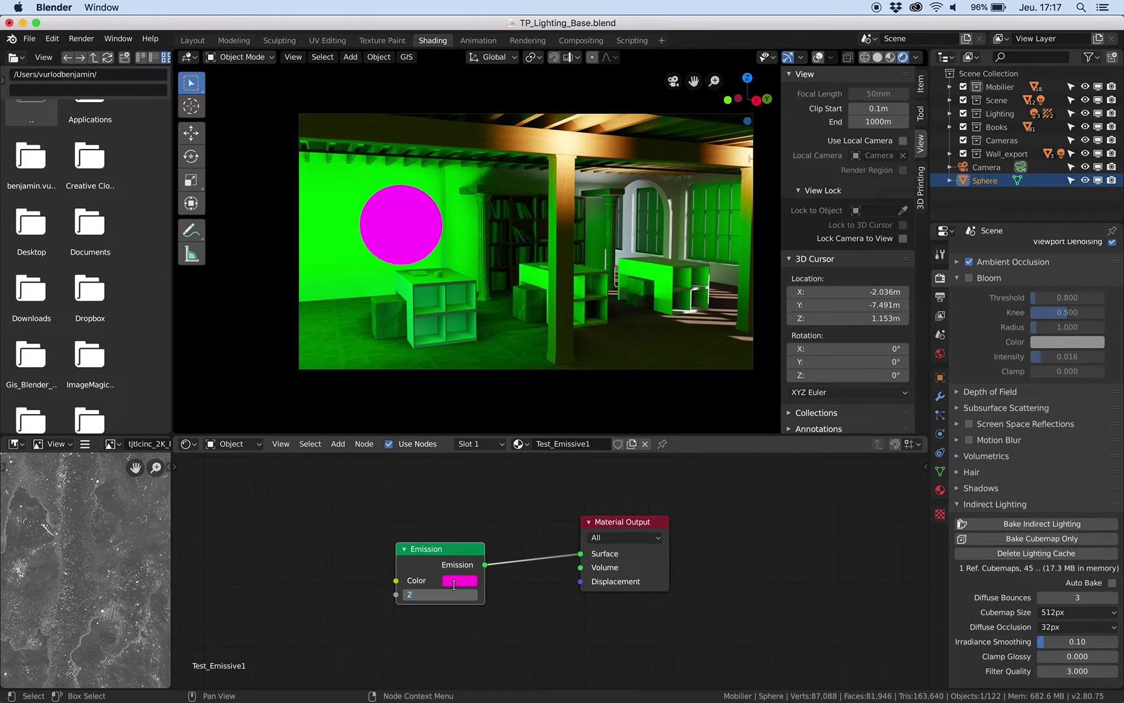
pyautogui.press('Return')
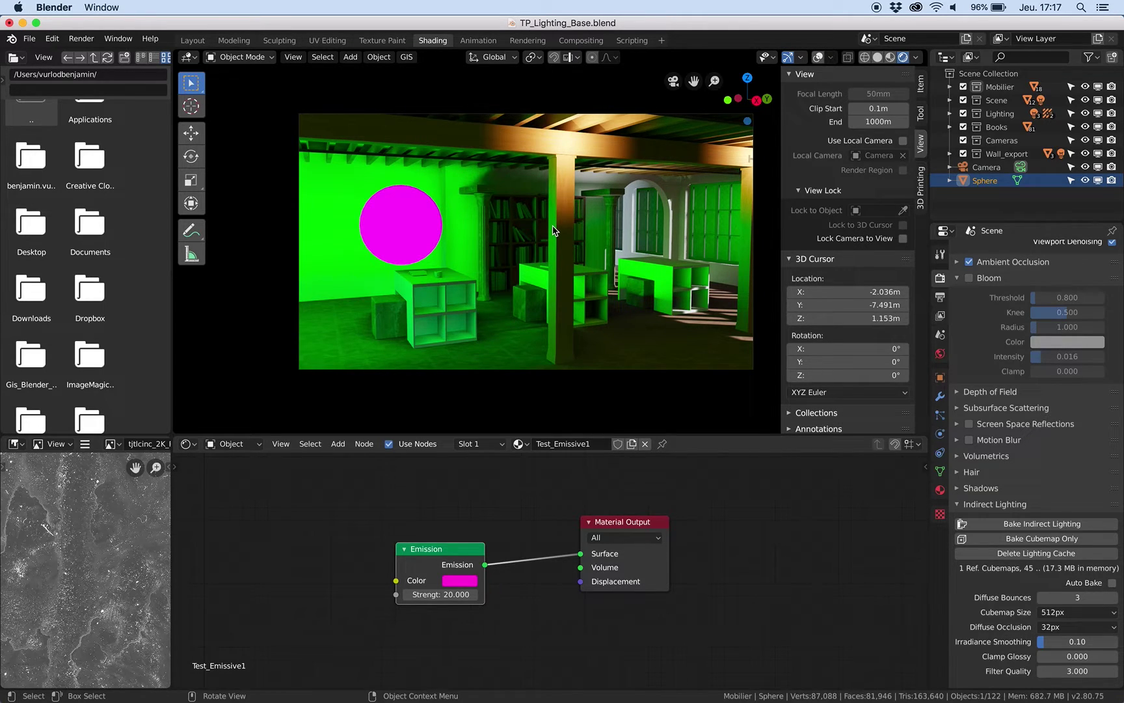
pyautogui.click(459, 580)
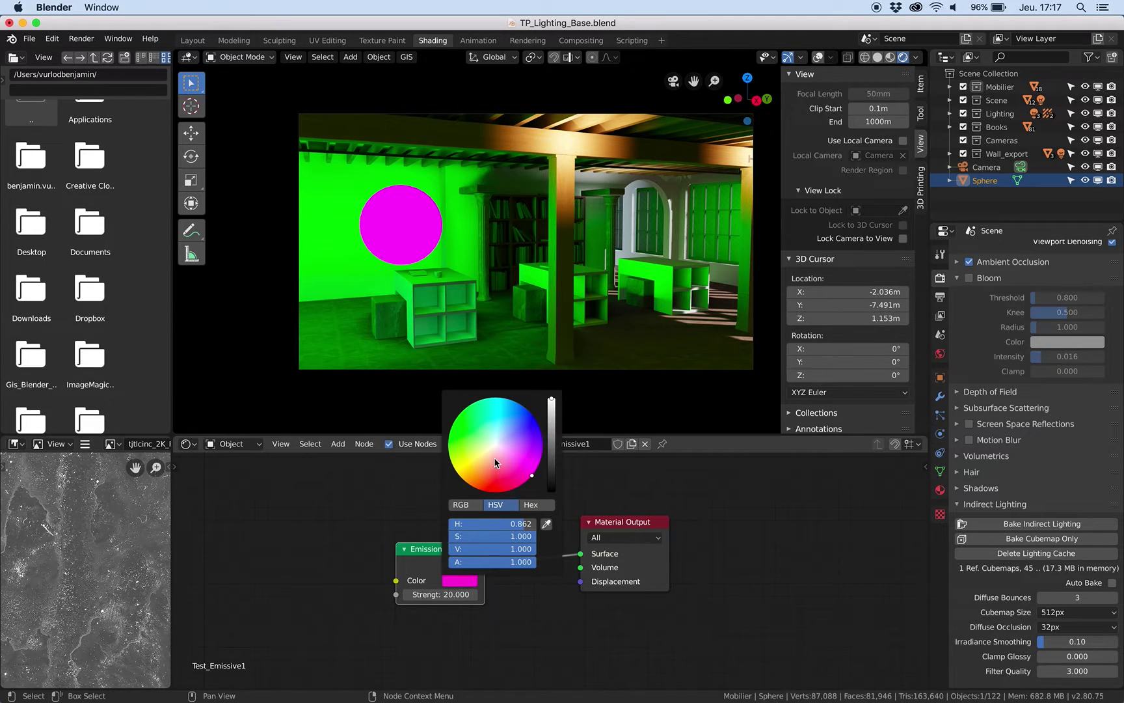
pyautogui.click(461, 429)
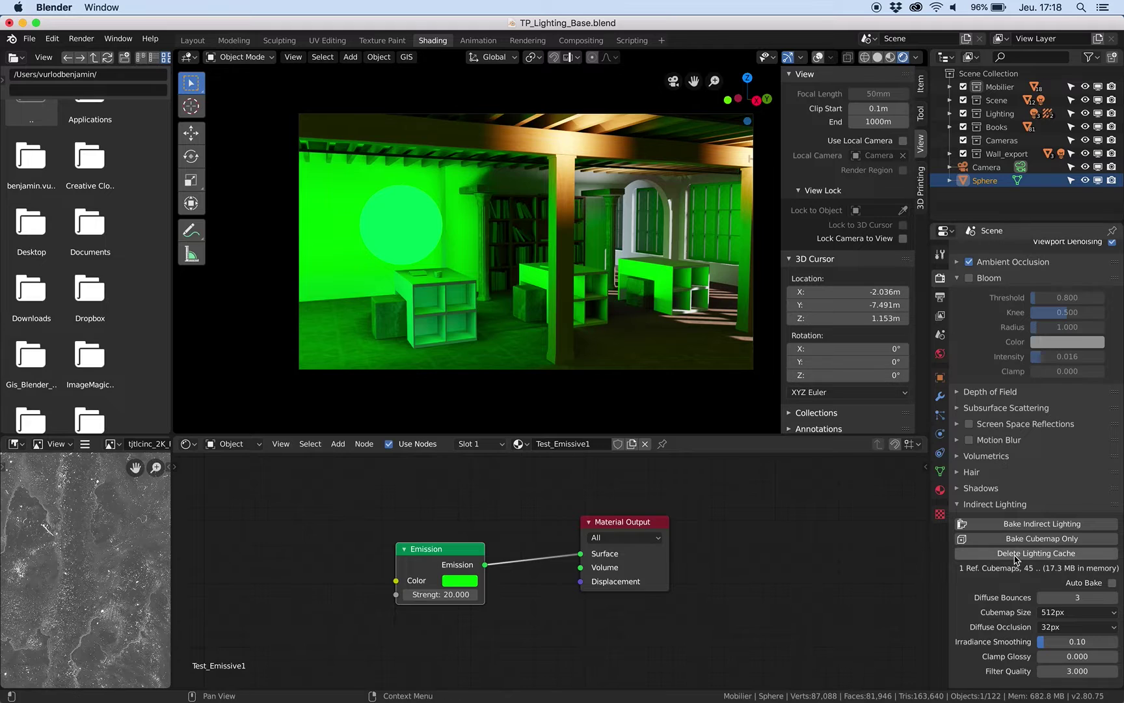
# Delete the lighting cache, hide the Sphere in the viewport, and bake indirect lighting
pyautogui.click(1048, 558)
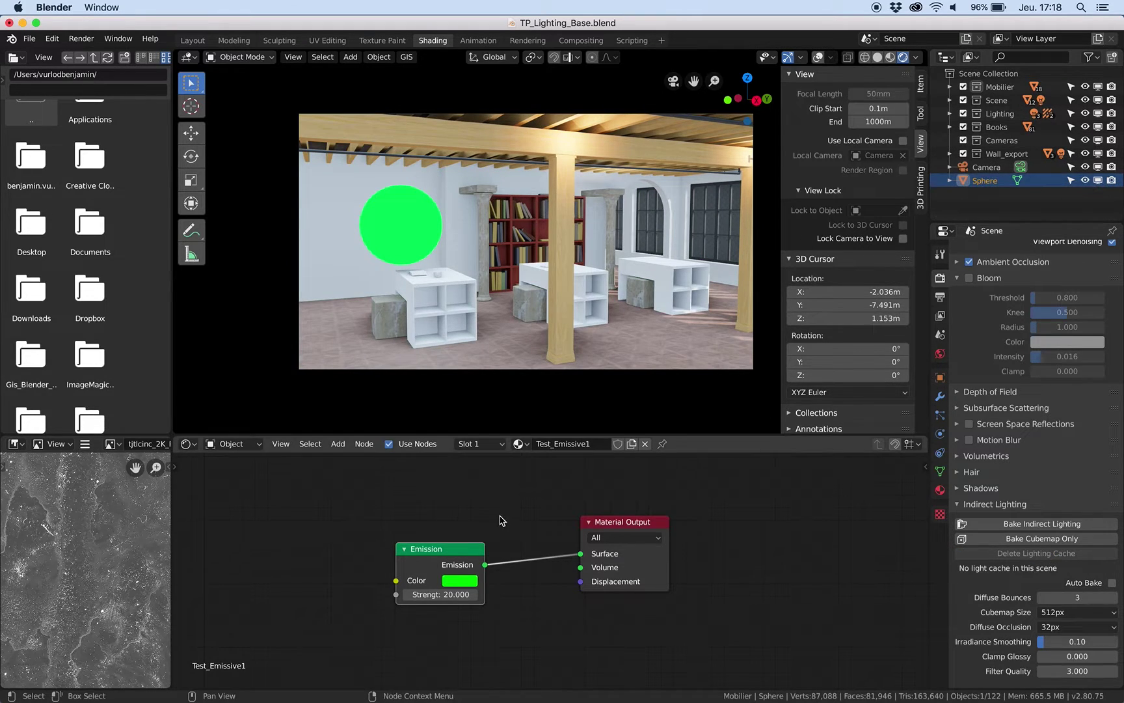
pyautogui.click(1085, 182)
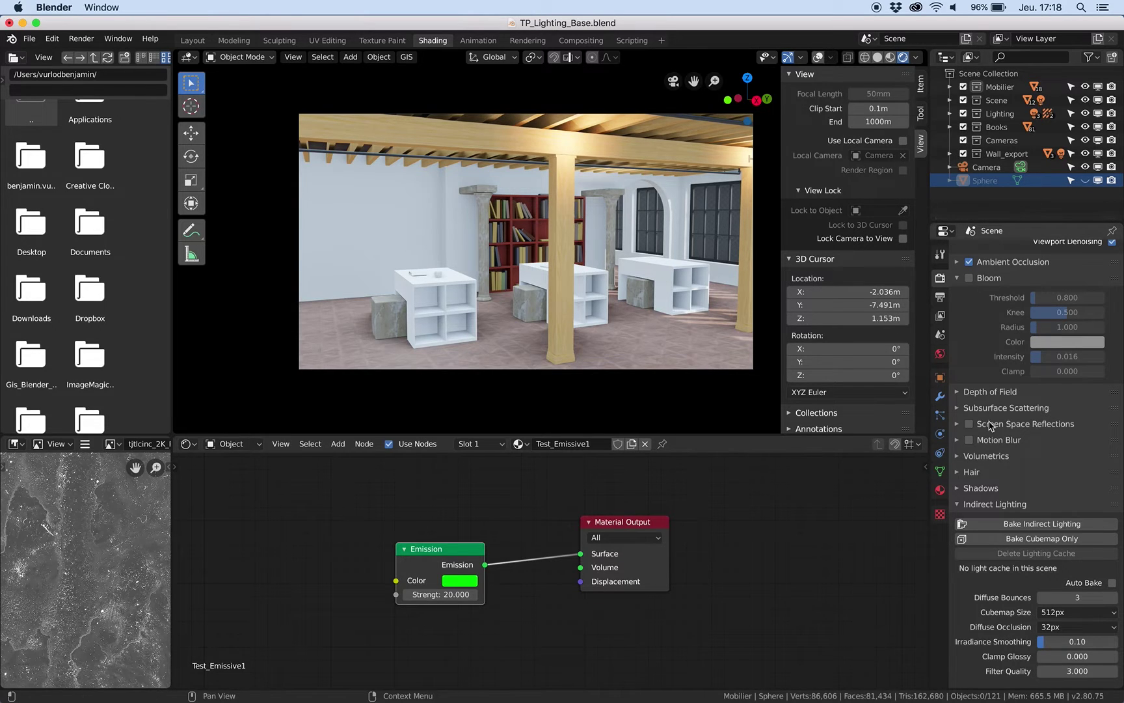
pyautogui.click(1043, 526)
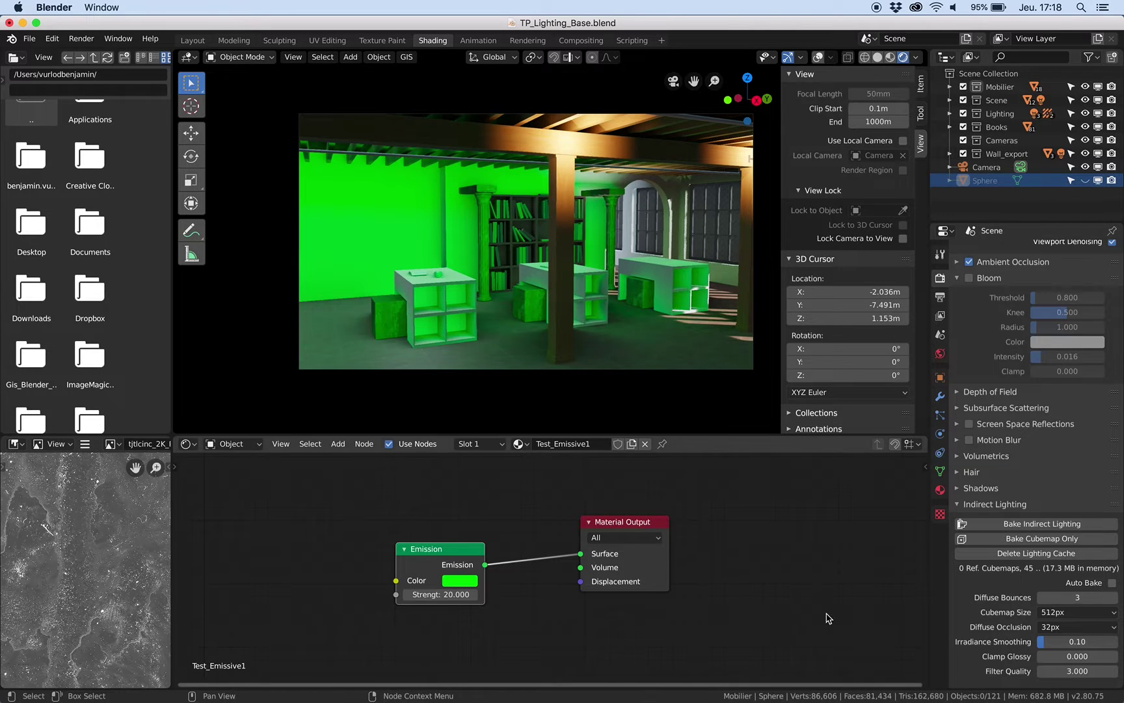
# Delete the lighting cache and disable the Sphere's render toggle
pyautogui.click(1037, 553)
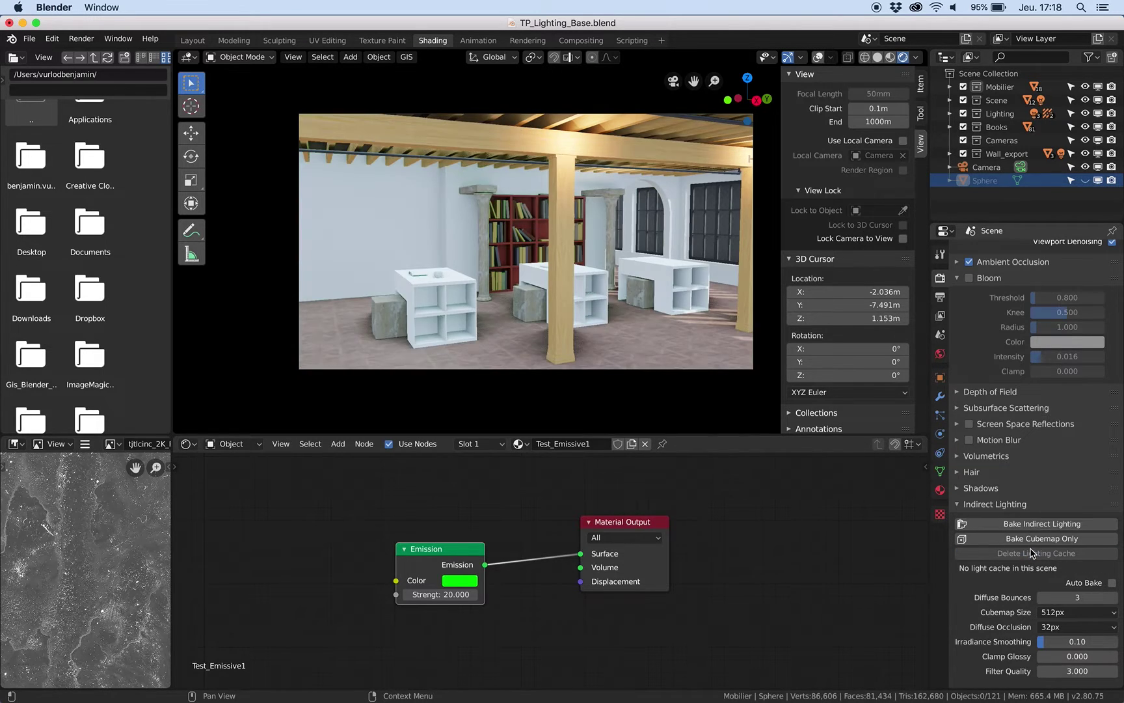
pyautogui.click(1111, 180)
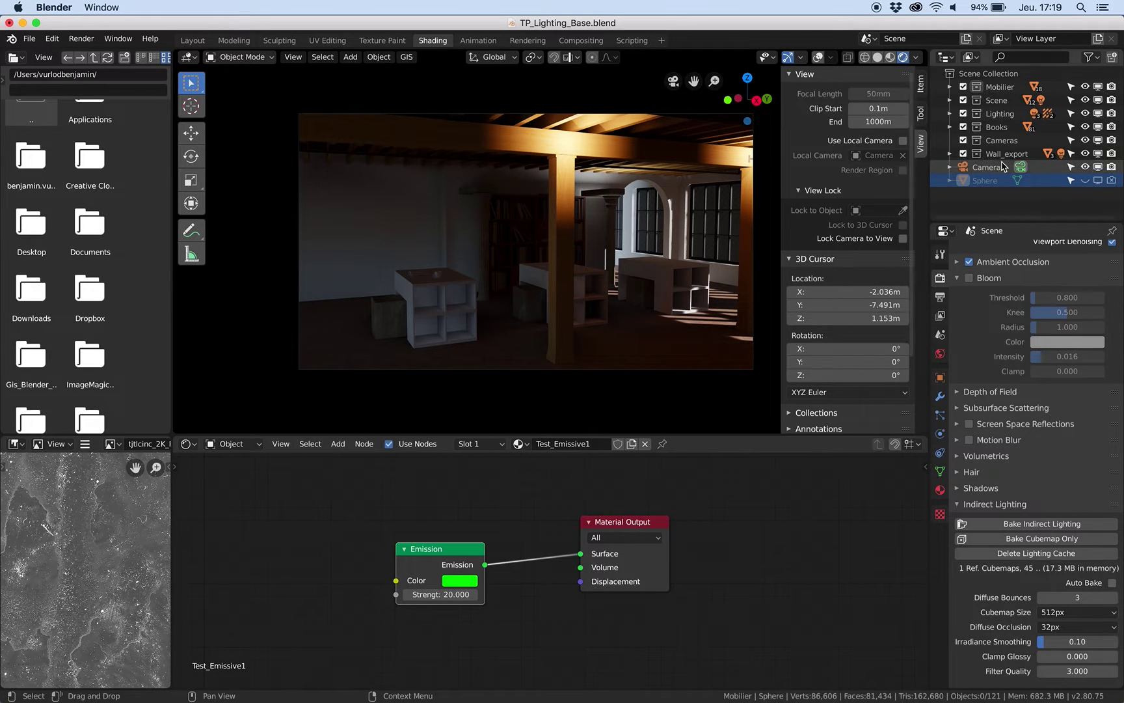
# Turn the Sphere's eye, monitor and camera toggles back on and select it, keeping Strength 1
pyautogui.click(1085, 181)
pyautogui.click(1098, 181)
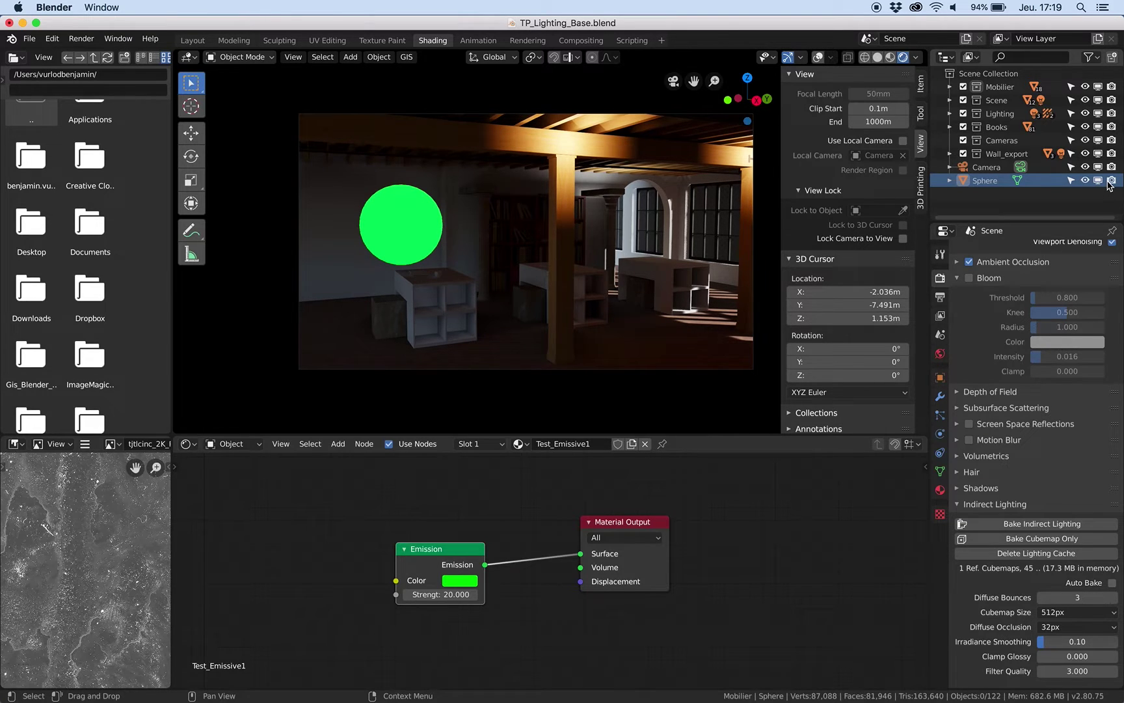
pyautogui.click(1110, 182)
pyautogui.click(993, 181)
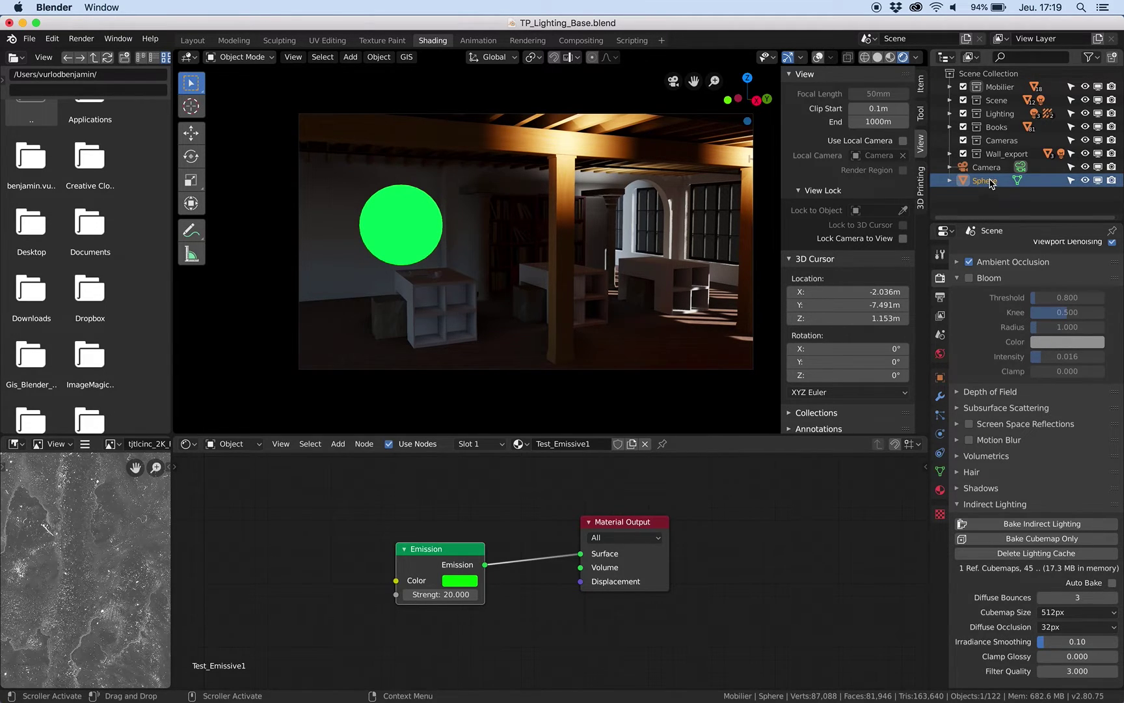
pyautogui.click(416, 595)
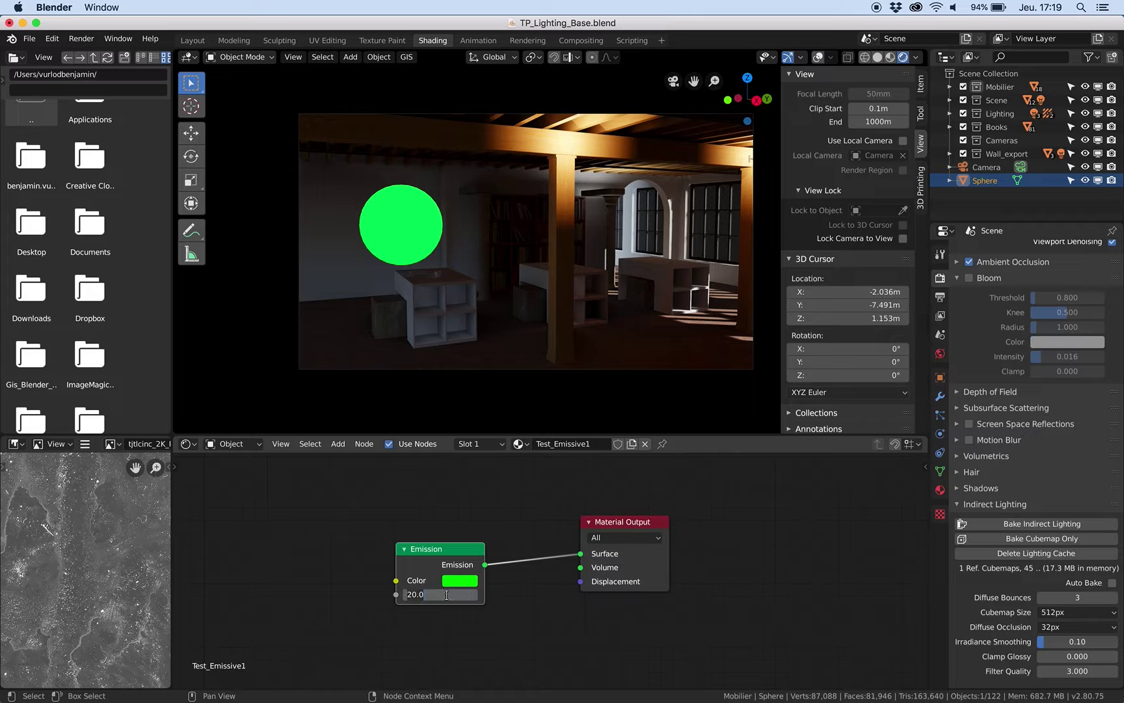
pyautogui.press('Escape')
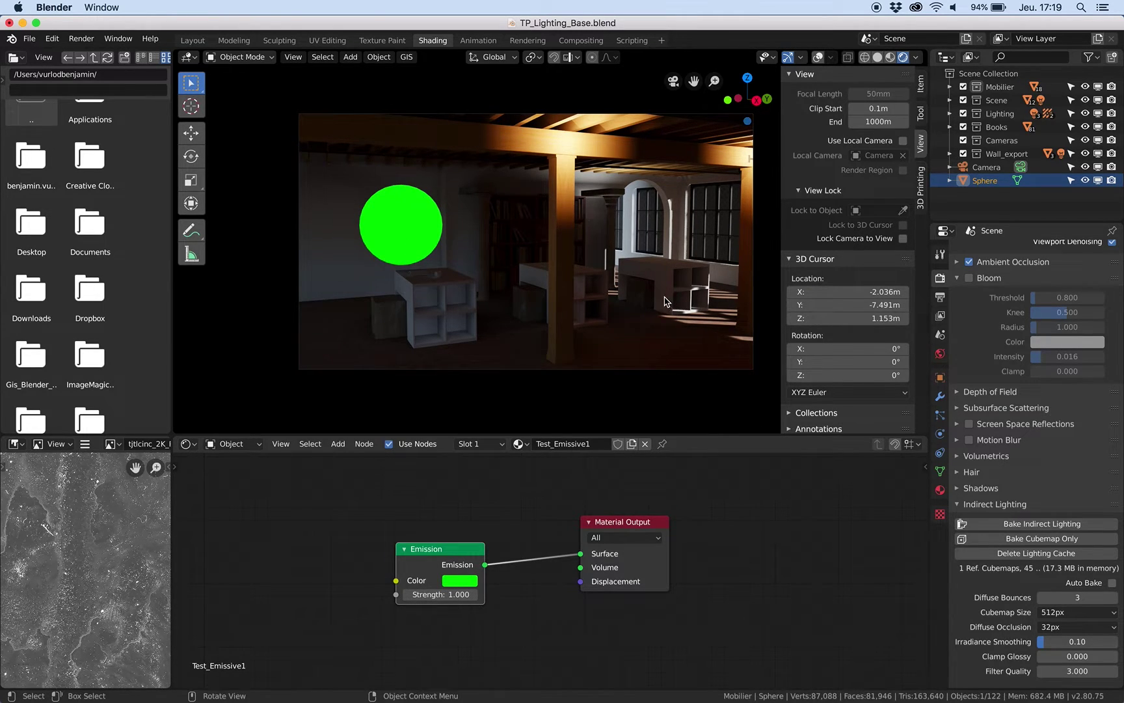
pyautogui.moveTo(688, 268); pyautogui.dragTo(417, 267, button='middle')
# Turn on Screen Space Reflections and set the Emission Strength to 5
pyautogui.click(969, 423)
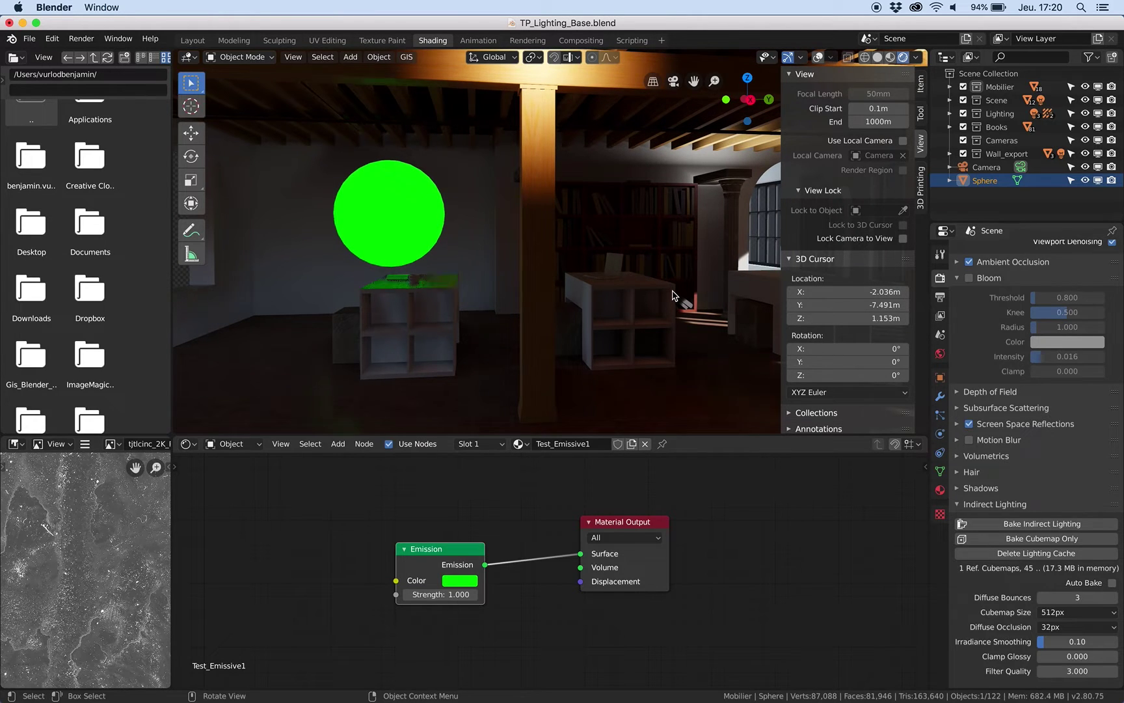
pyautogui.moveTo(551, 283); pyautogui.dragTo(547, 281, button='middle')
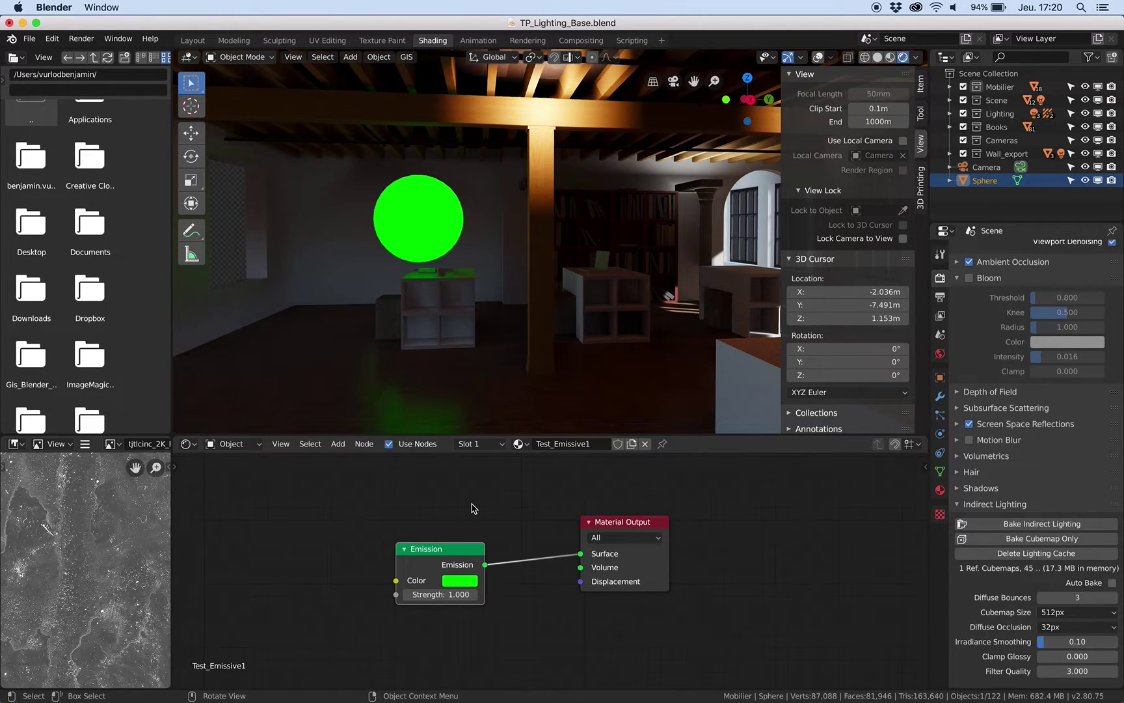
pyautogui.click(452, 594)
pyautogui.write('5')
pyautogui.press('Return')
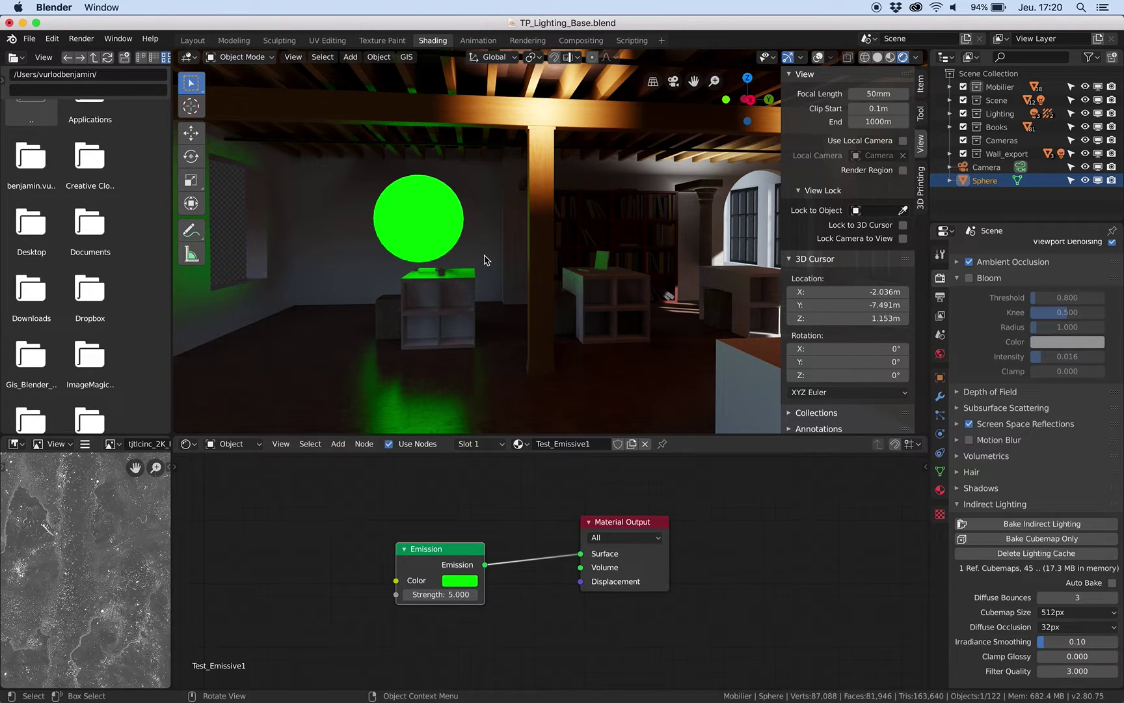
# Look through the scene camera and show the viewport overlays again
pyautogui.press('KP_0')
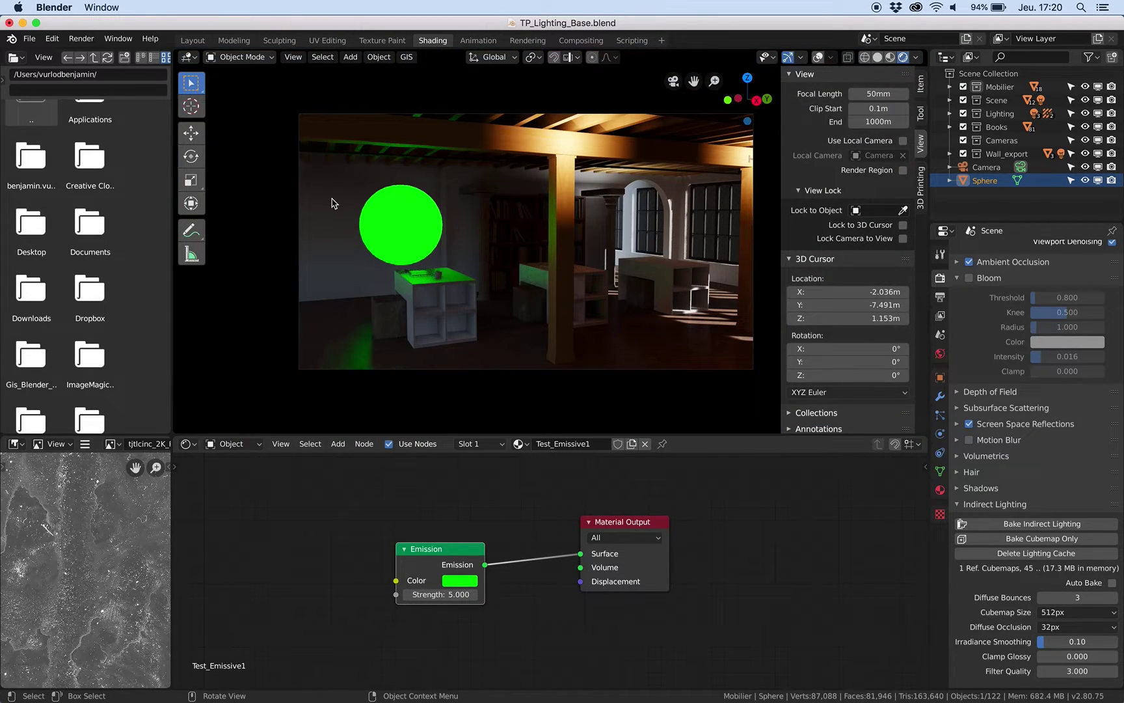
pyautogui.scroll(5, 416, 227)
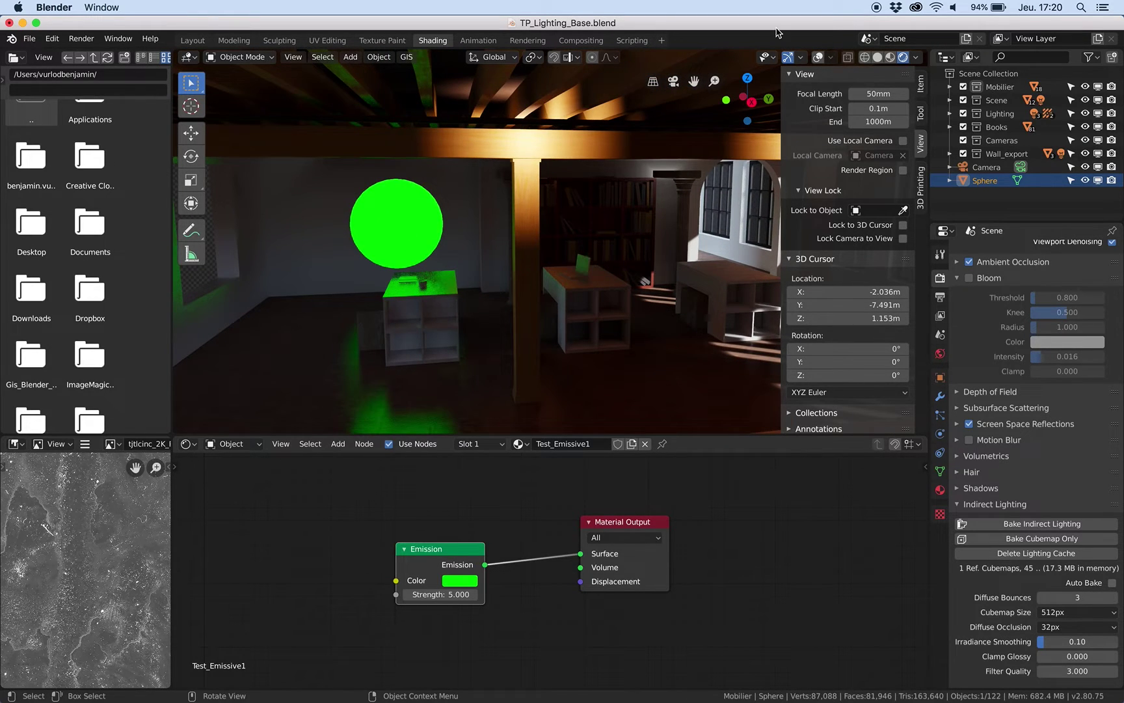
pyautogui.click(819, 57)
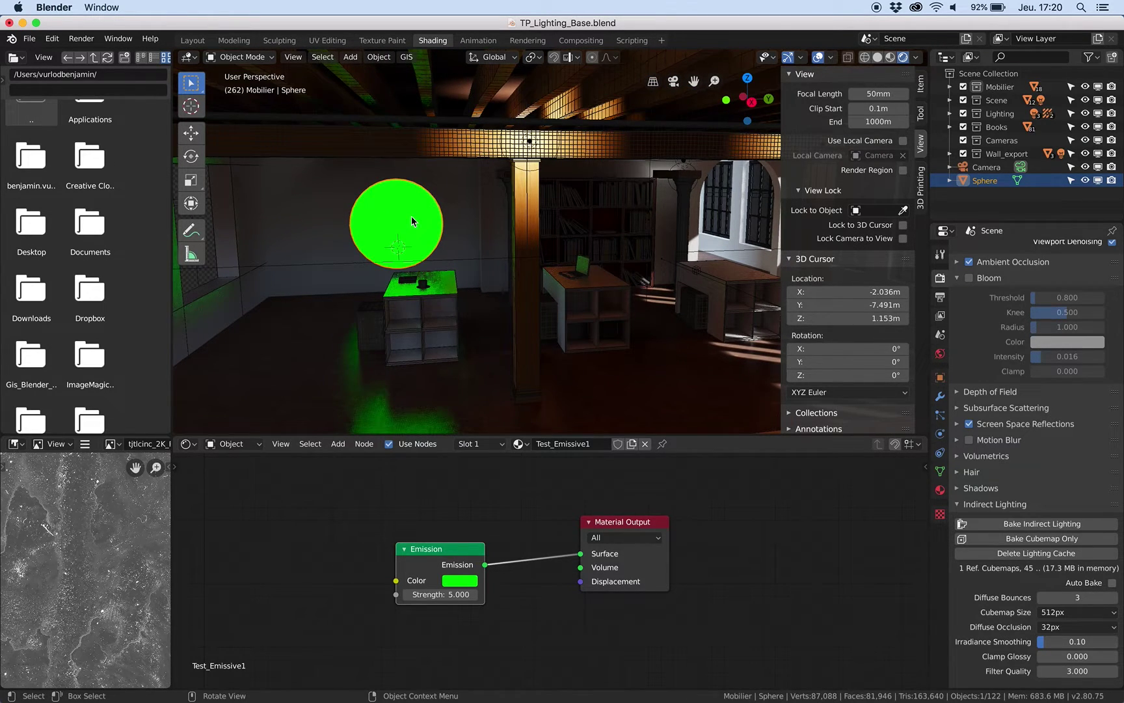
# Snap the 3D cursor to the sphere and add a Plain Axes empty there
pyautogui.hotkey('shift', 's')
pyautogui.click(419, 297)
pyautogui.hotkey('shift', 'a')
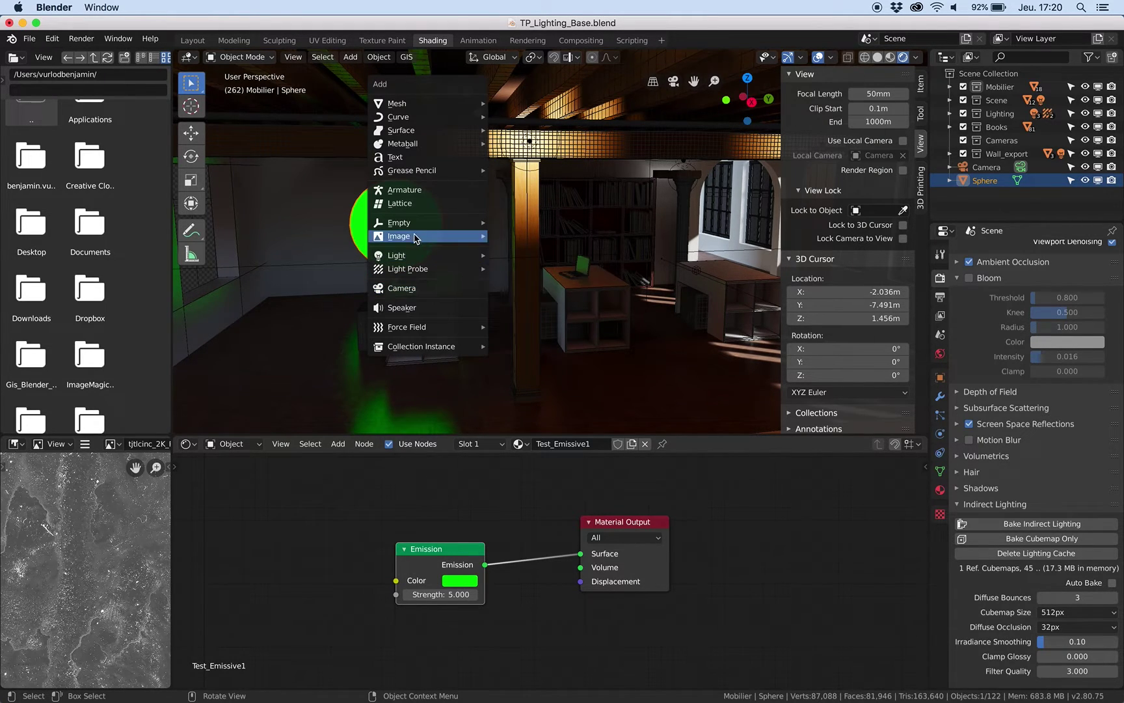
pyautogui.moveTo(480, 224)
pyautogui.click(526, 224)
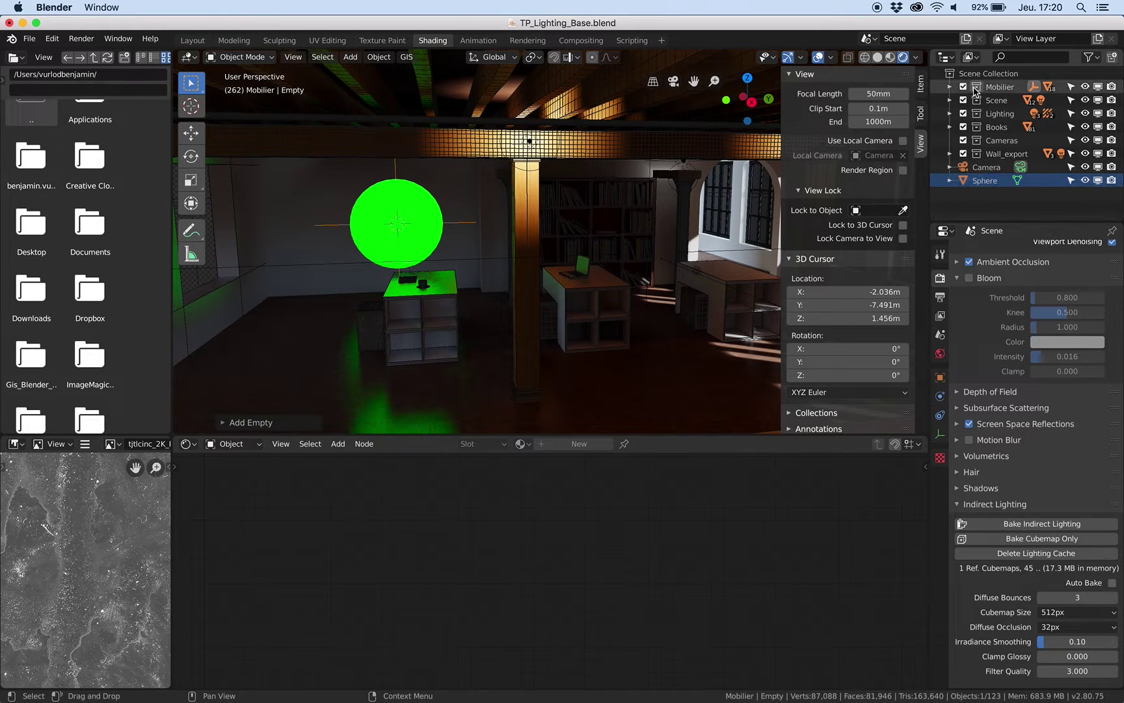
# Move the Empty out of Mobilier to the Scene Collection and rename it Sphere_Root
pyautogui.click(951, 86)
pyautogui.moveTo(1005, 101); pyautogui.dragTo(975, 74)
pyautogui.click(950, 86)
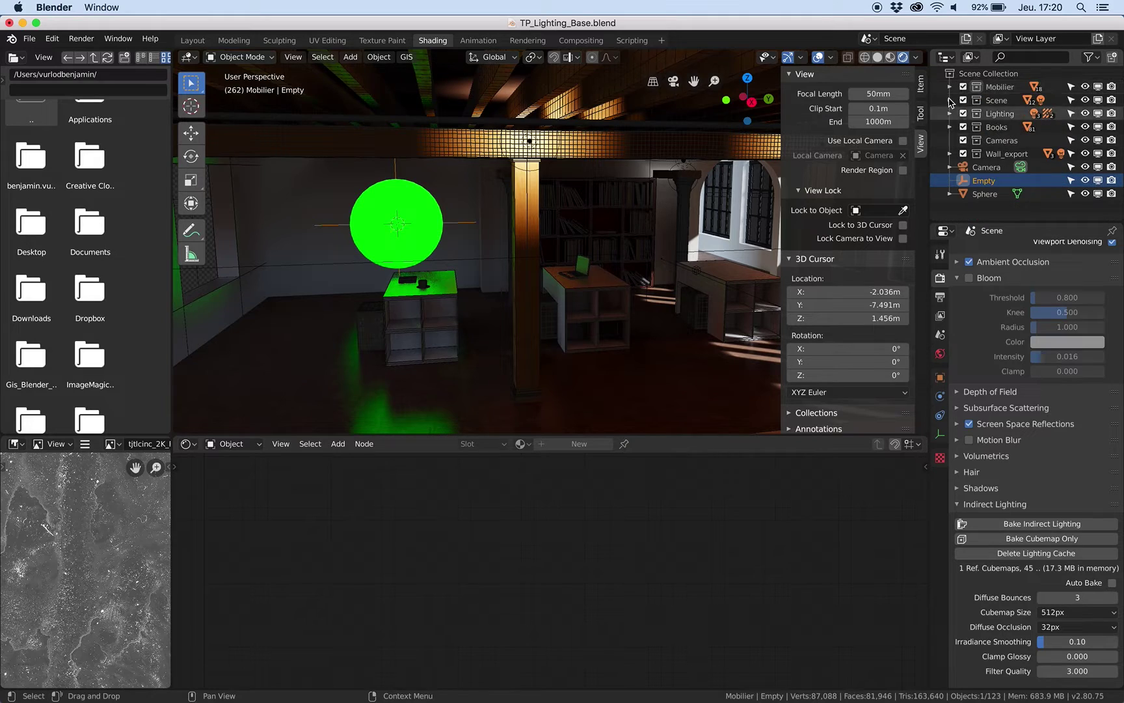
pyautogui.doubleClick(985, 180)
pyautogui.write('Sphere_Ro')
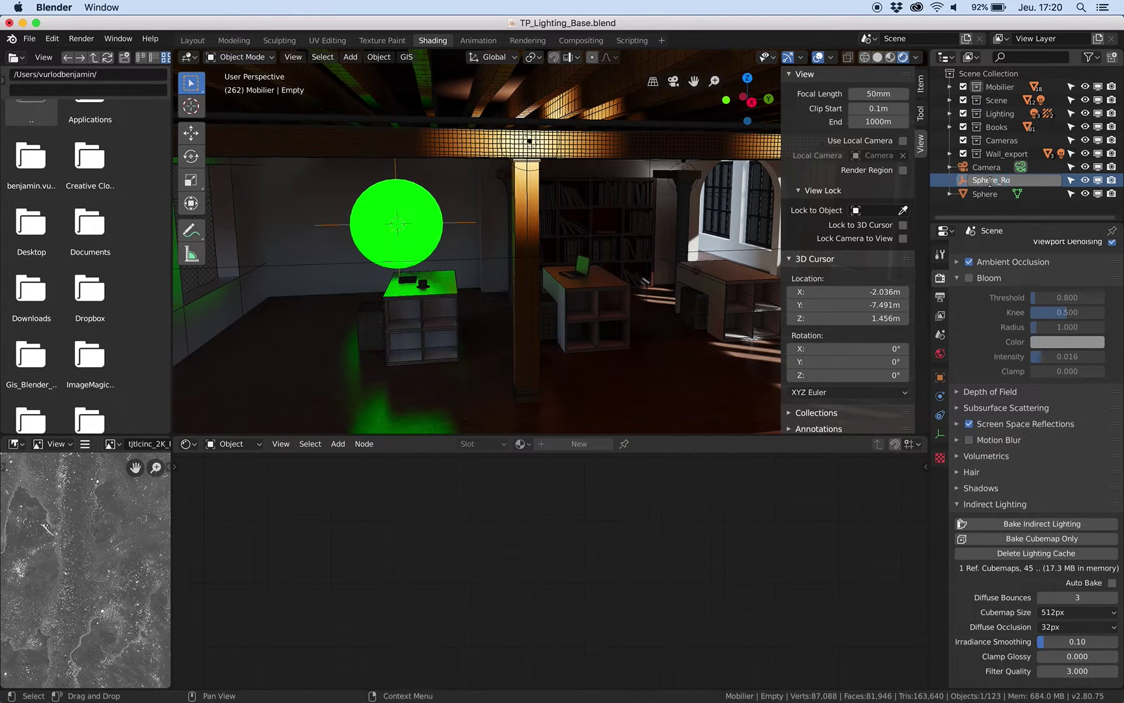
pyautogui.write('ot')
# Confirm the name Sphere_Root and add a point light, Point.002, at the sphere's centre
pyautogui.press('Return')
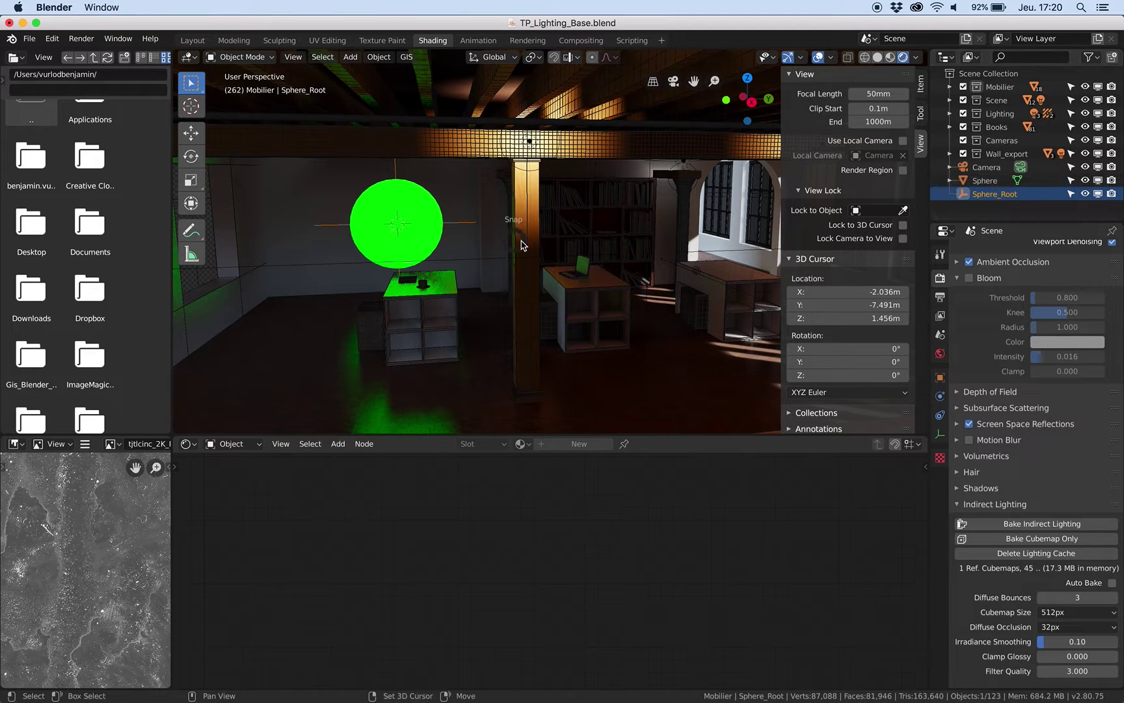
pyautogui.hotkey('shift', 'a')
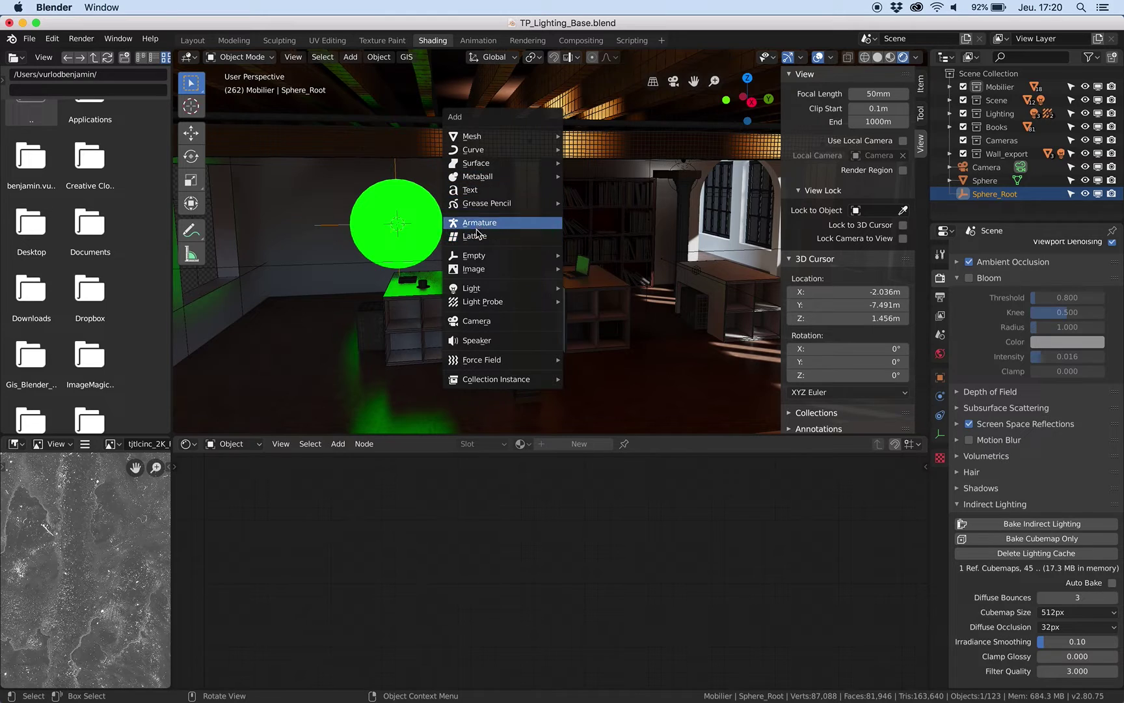
pyautogui.moveTo(467, 272)
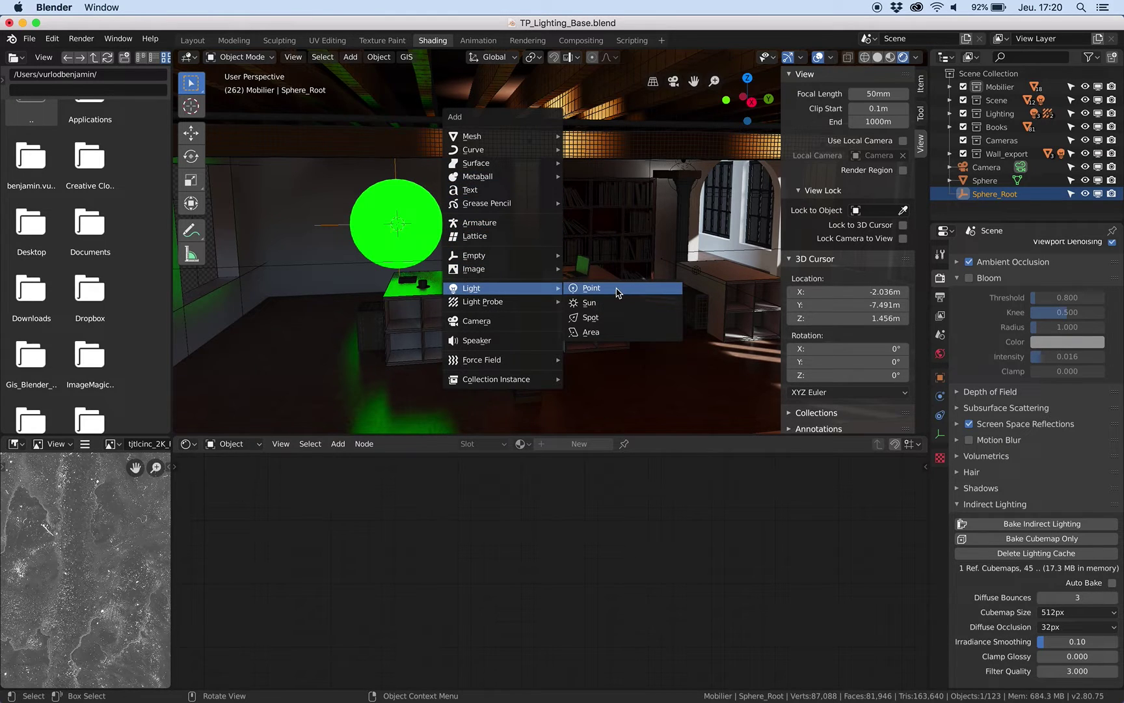
pyautogui.click(616, 293)
pyautogui.moveTo(453, 225); pyautogui.dragTo(454, 224, button='middle')
# Move Point.002 from the Mobilier collection to the Scene Collection root
pyautogui.click(940, 434)
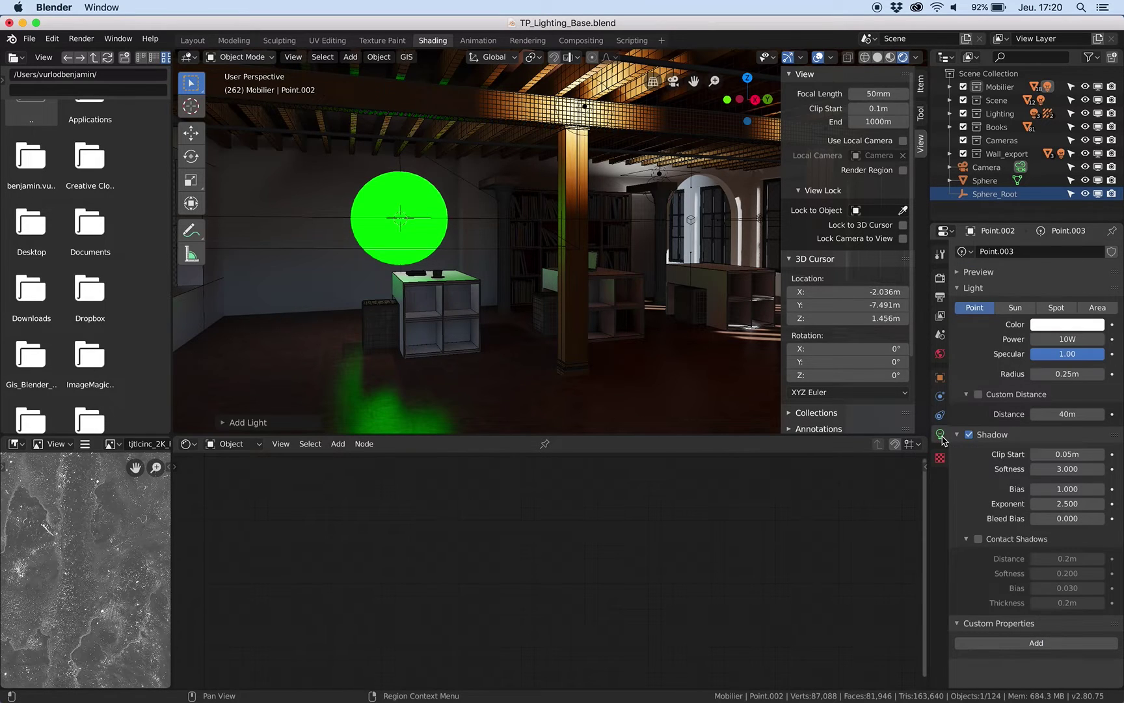
pyautogui.click(950, 87)
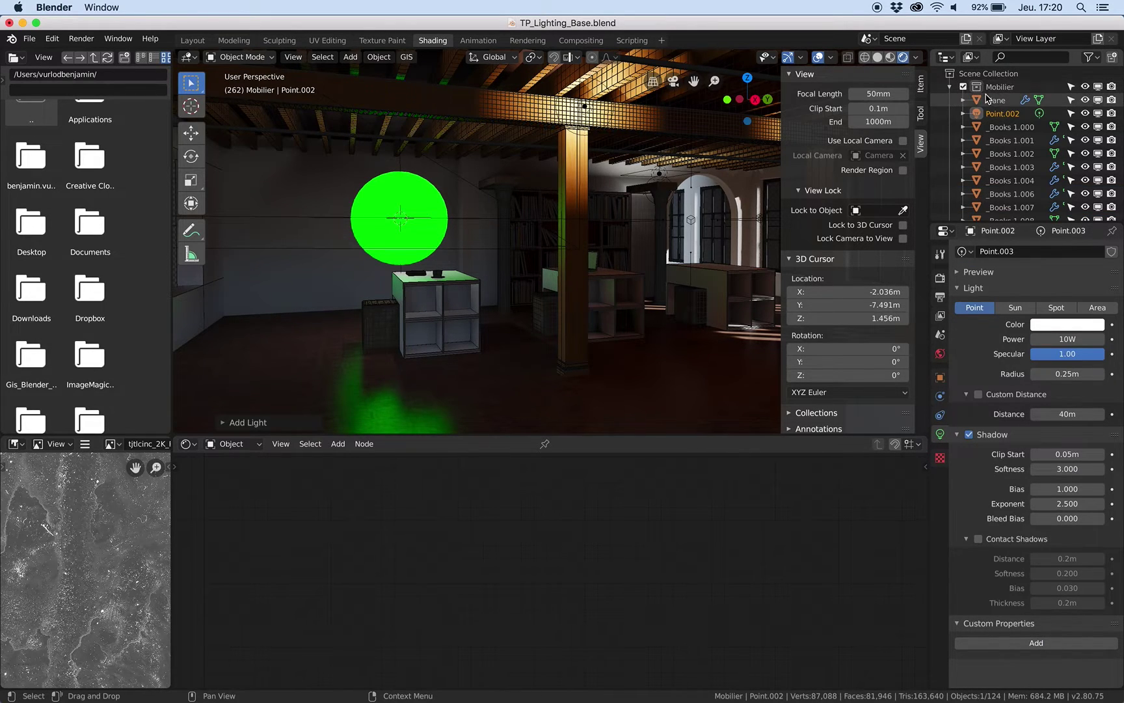
pyautogui.moveTo(993, 114); pyautogui.dragTo(989, 74)
# Make Point.002 green at 100 W power with shadows turned off
pyautogui.click(1064, 325)
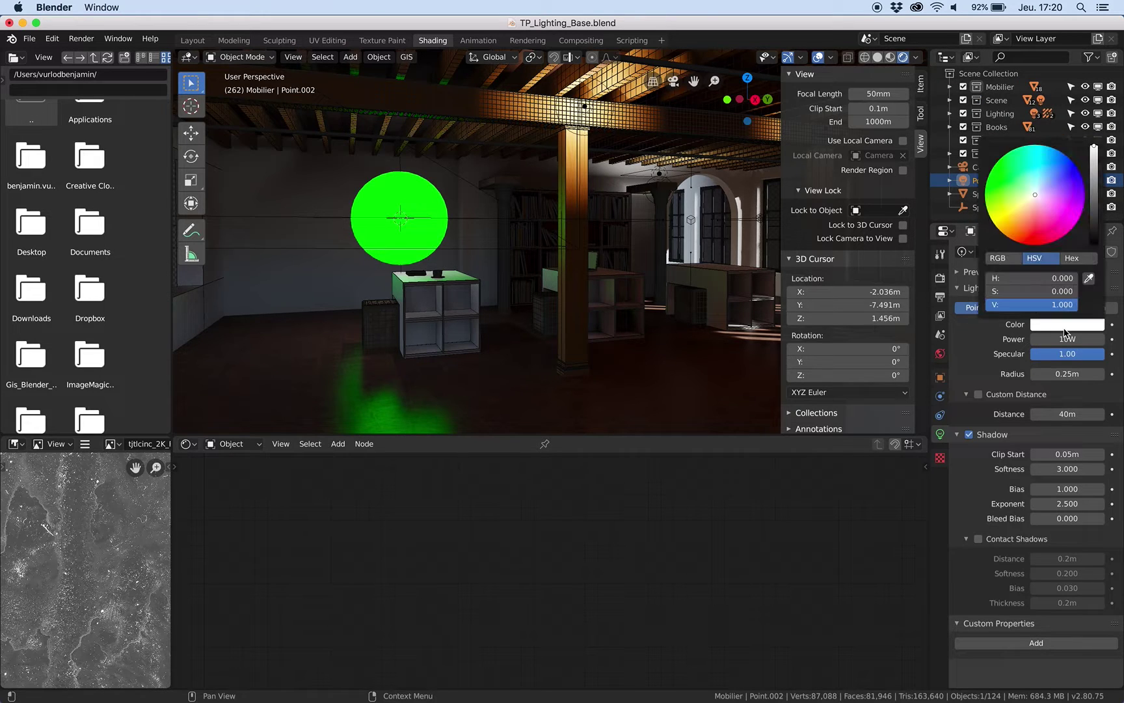
pyautogui.click(1009, 173)
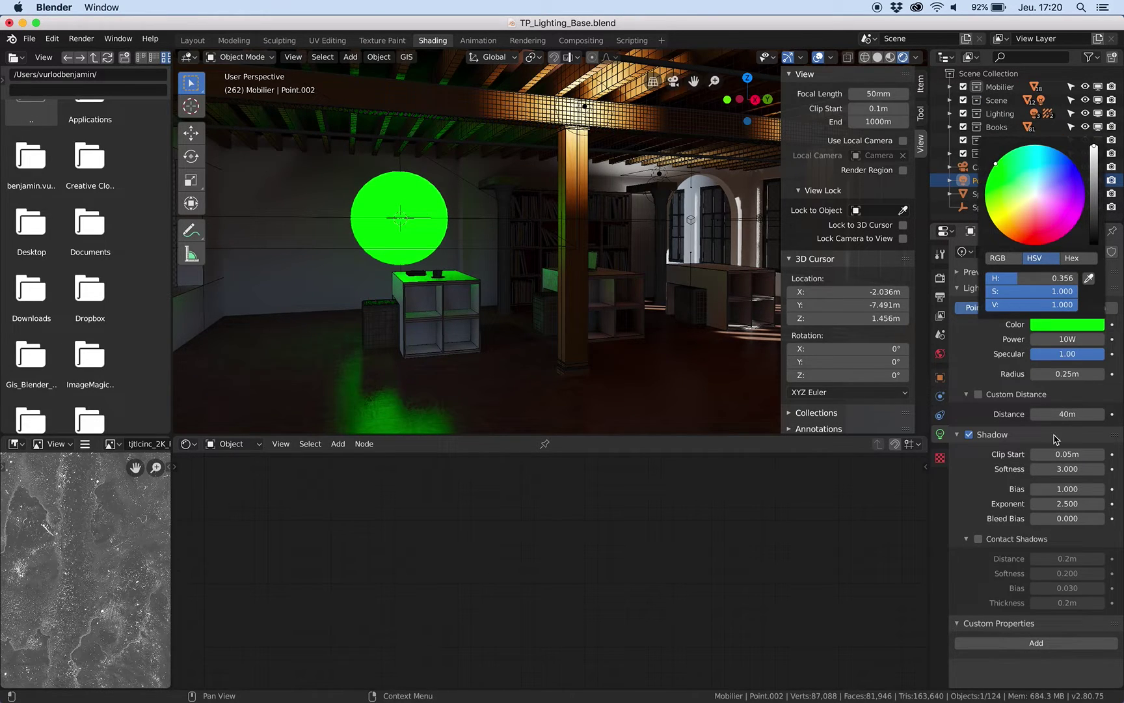
pyautogui.click(1047, 339)
pyautogui.write('200')
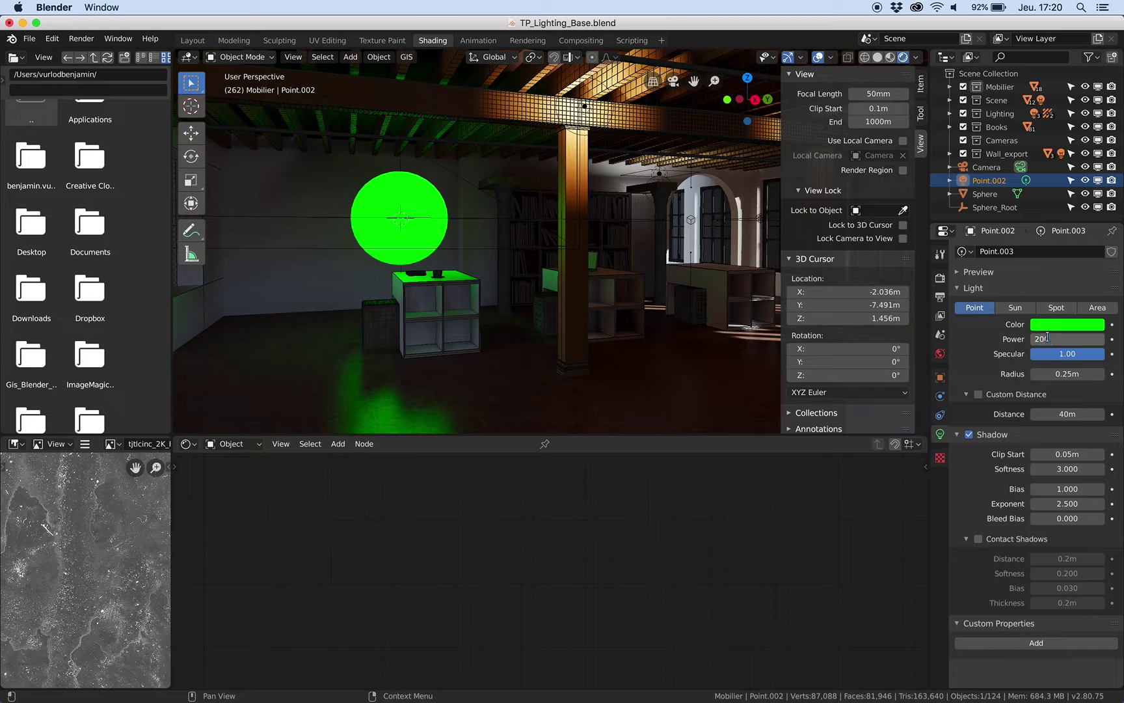
pyautogui.press('Return')
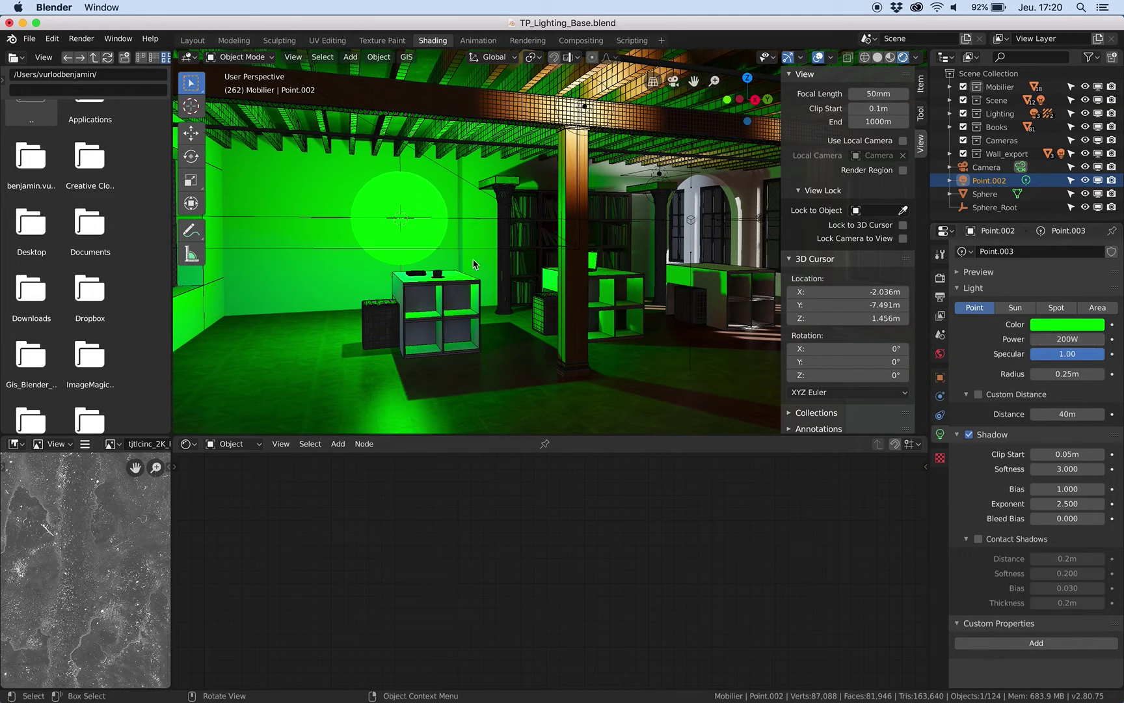
pyautogui.moveTo(585, 261); pyautogui.dragTo(624, 261, button='middle')
pyautogui.click(1054, 339)
pyautogui.write('100')
pyautogui.press('Return')
pyautogui.click(968, 434)
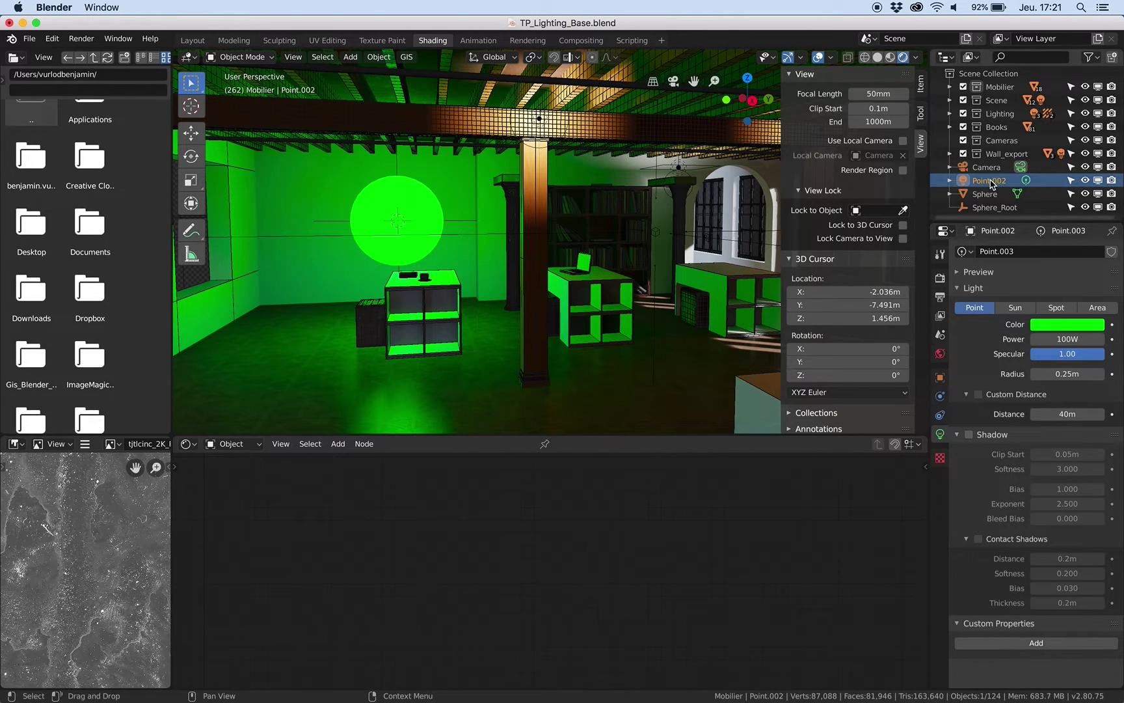
# Set the green sphere's material Shadow Mode to Opaque
pyautogui.click(419, 193)
pyautogui.click(940, 489)
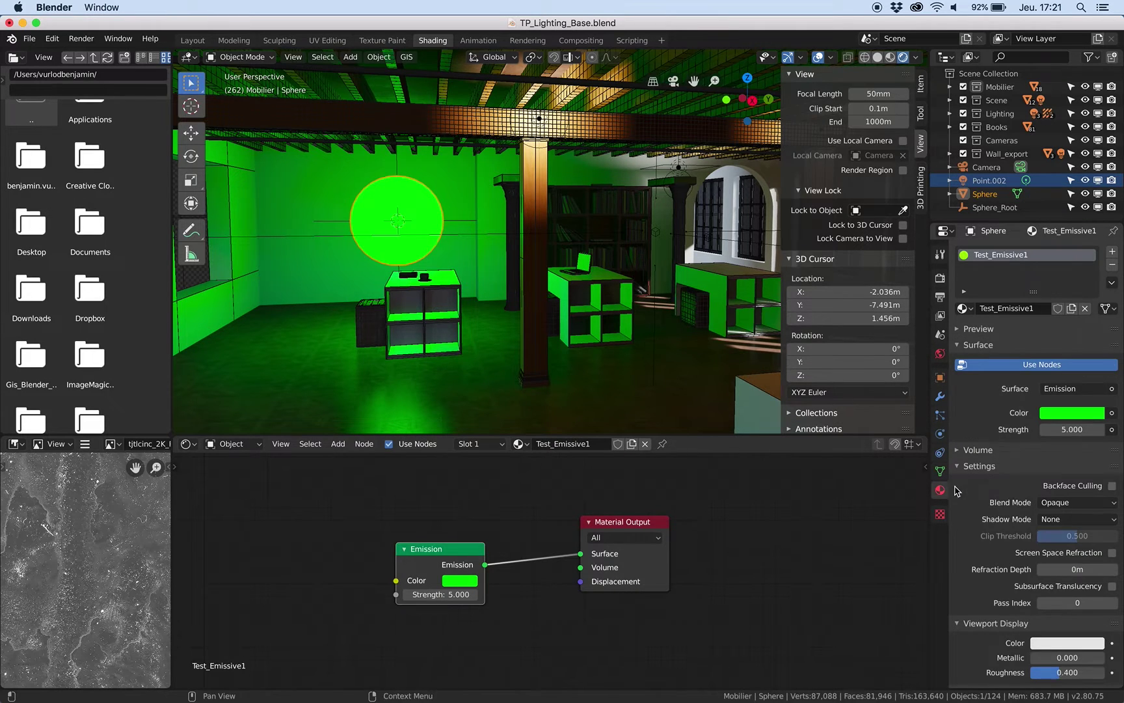
pyautogui.scroll(-2, 1044, 479)
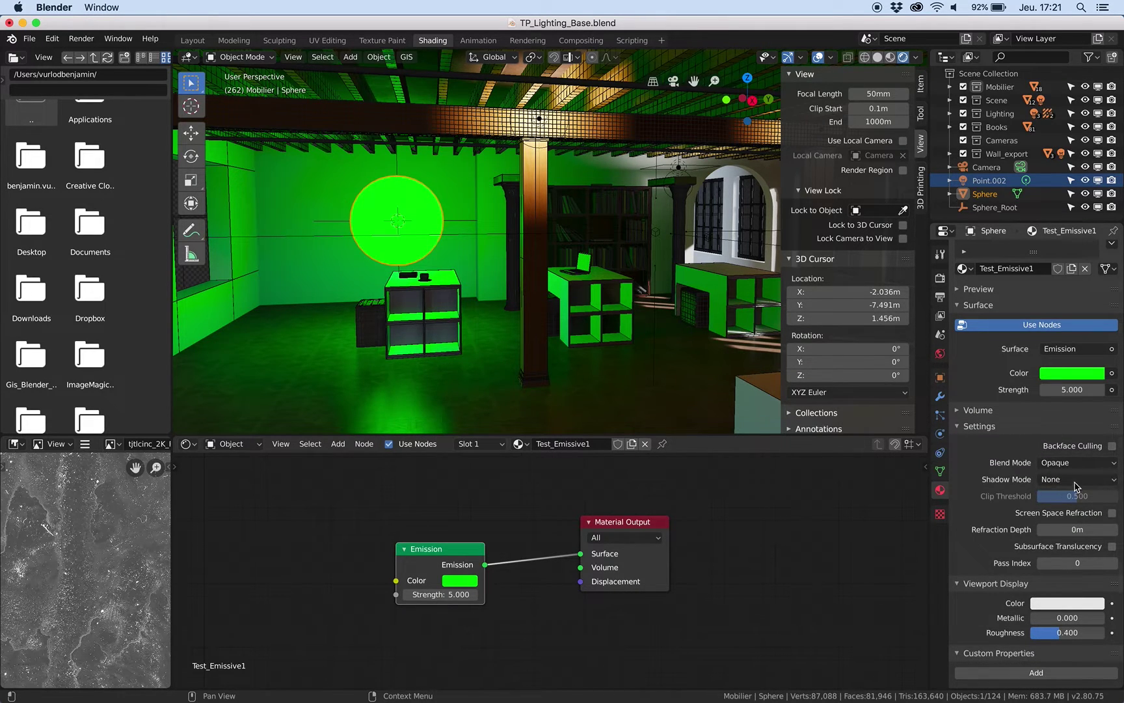
pyautogui.click(1046, 480)
pyautogui.click(1050, 498)
pyautogui.click(1043, 479)
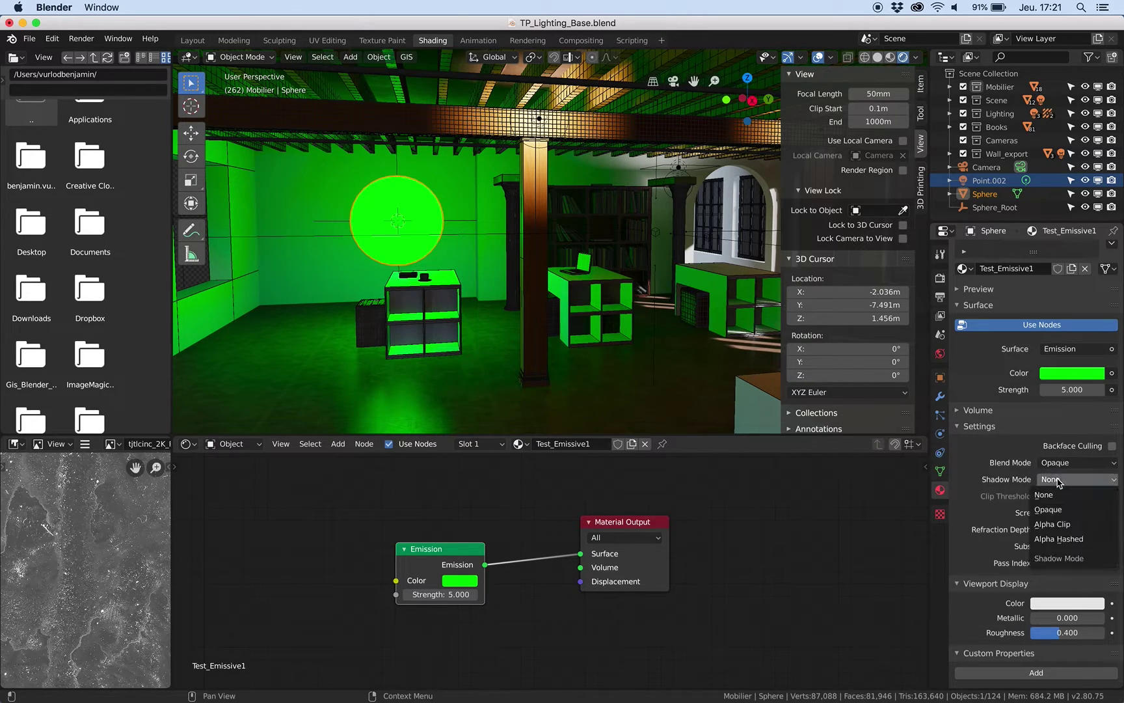
pyautogui.click(1054, 514)
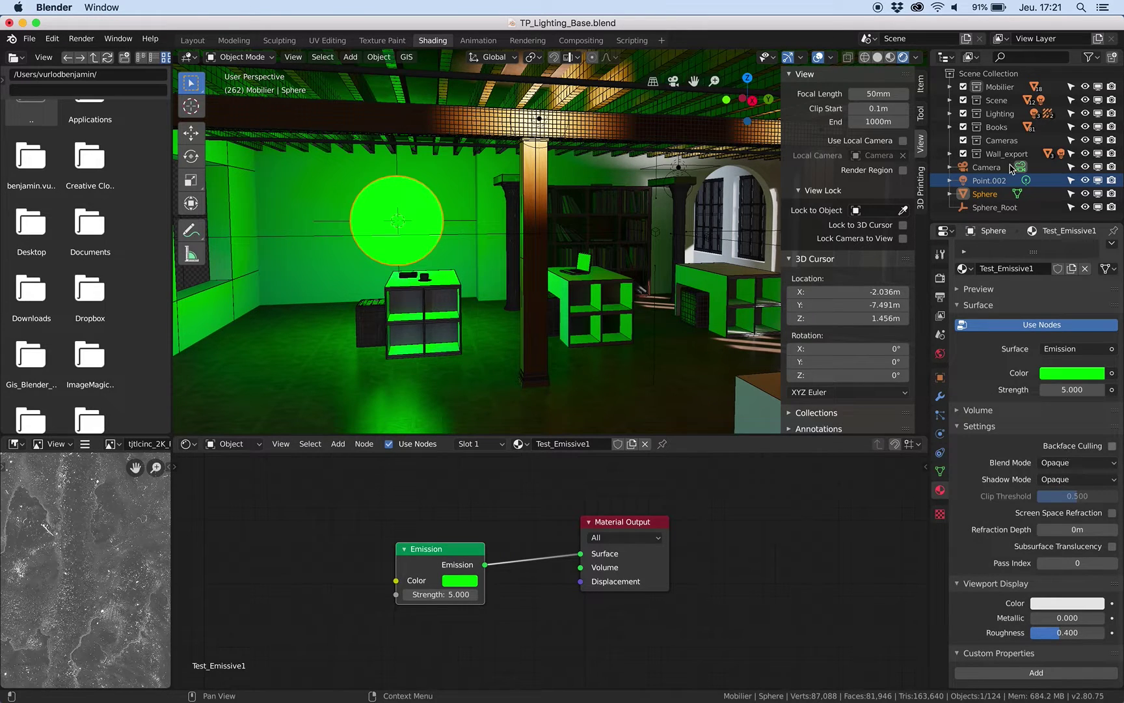
# Turn shadows back on for Point.002 and move the light inside the sphere
pyautogui.click(991, 180)
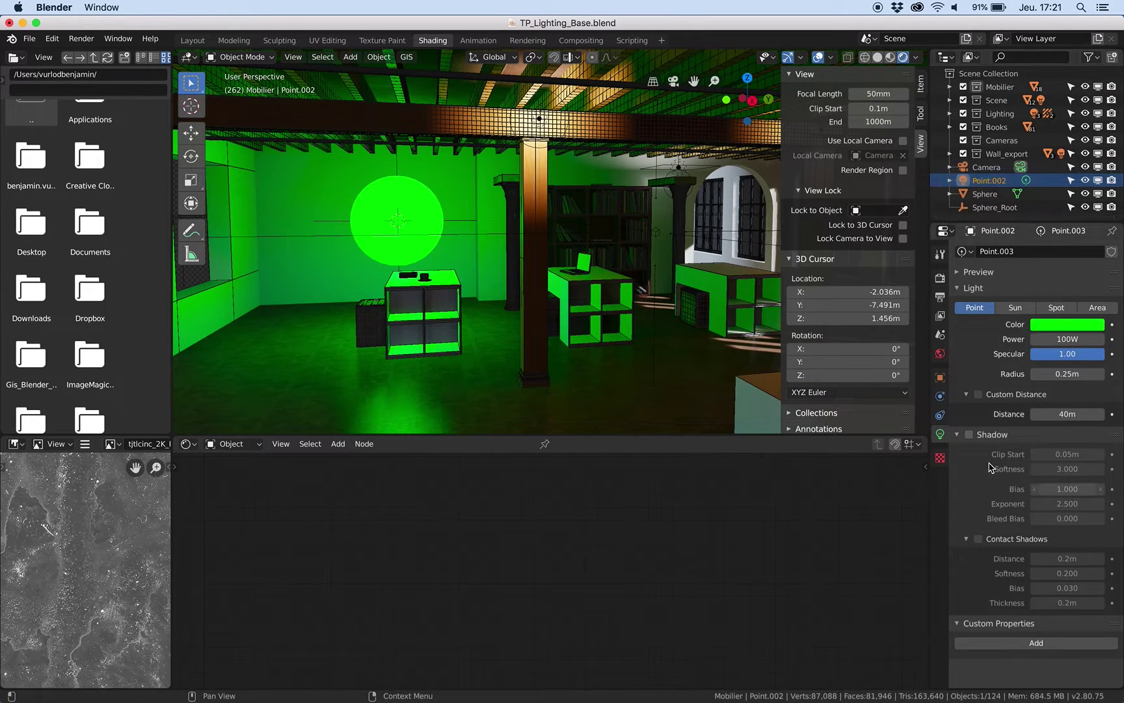
pyautogui.click(968, 434)
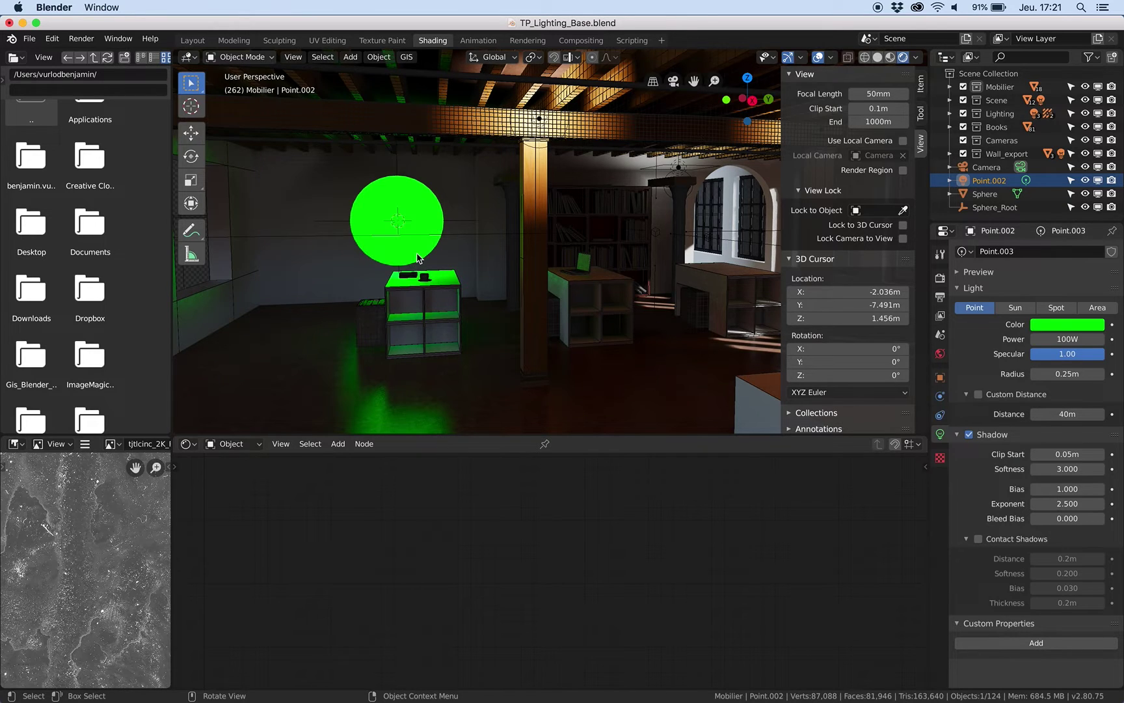
pyautogui.press('g')
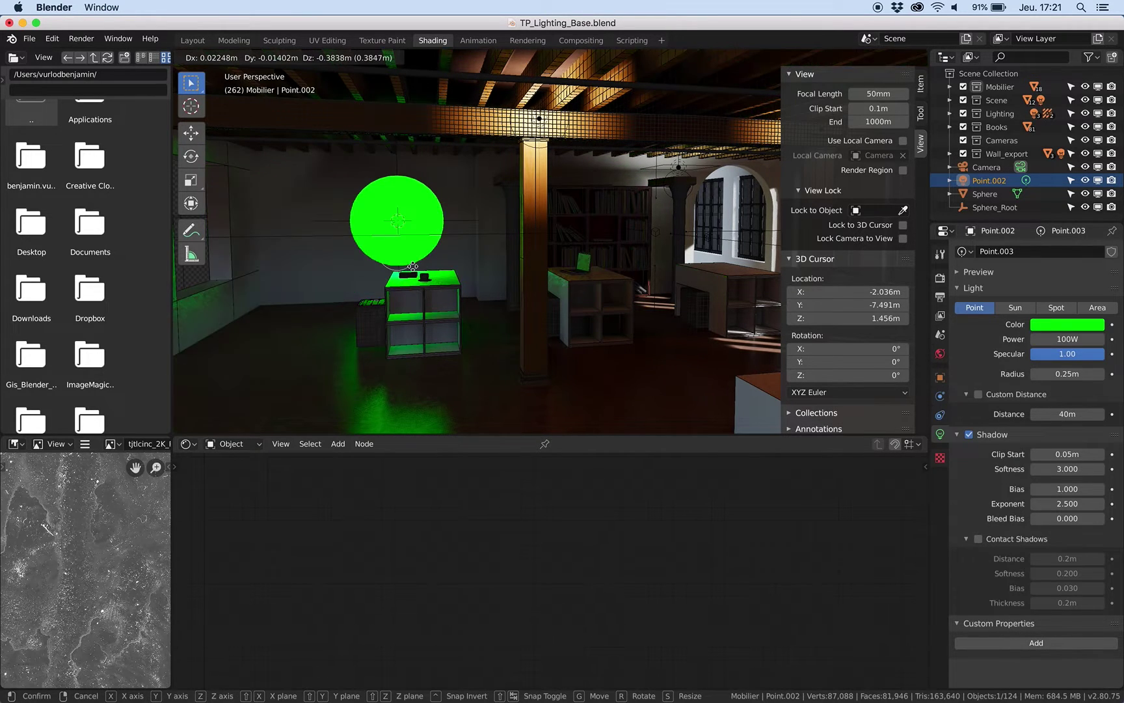
pyautogui.click(403, 261)
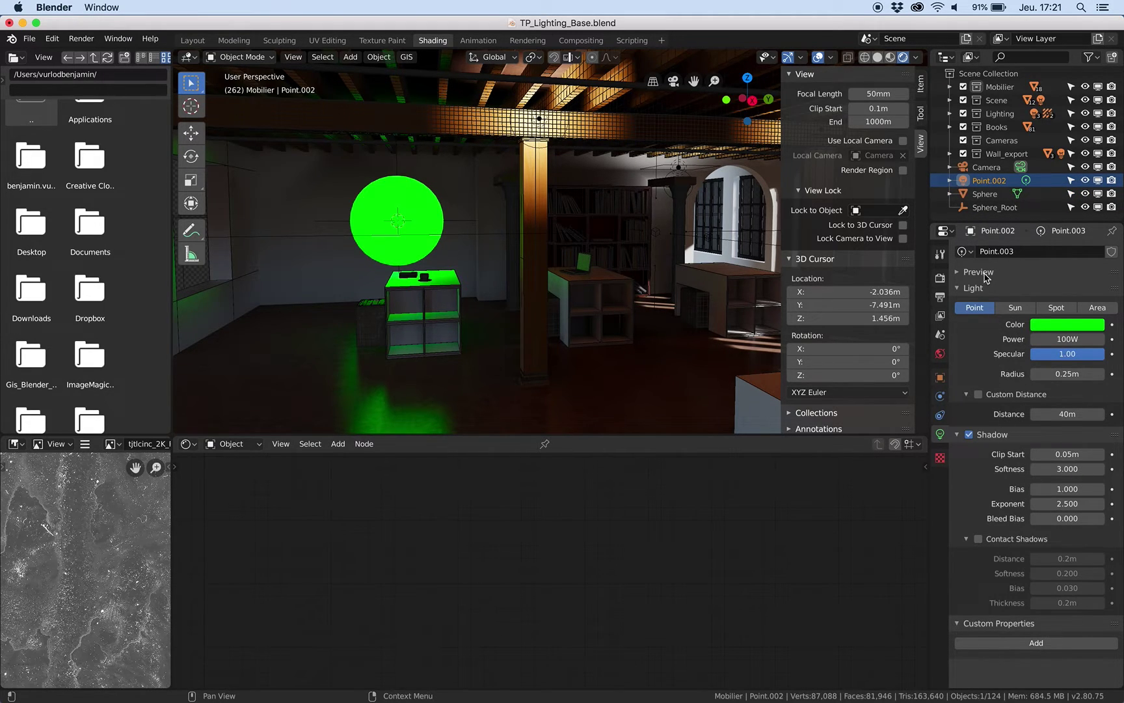
# Set the green sphere material's Shadow Mode to None
pyautogui.click(387, 198)
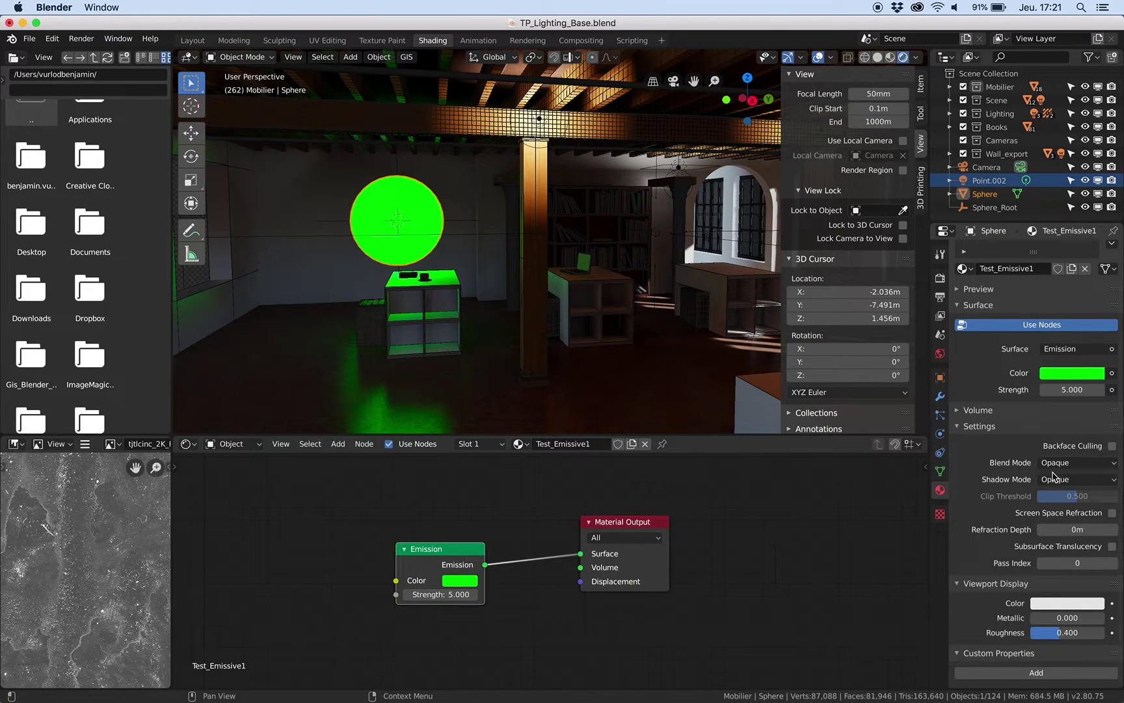
pyautogui.click(1054, 480)
pyautogui.click(1049, 494)
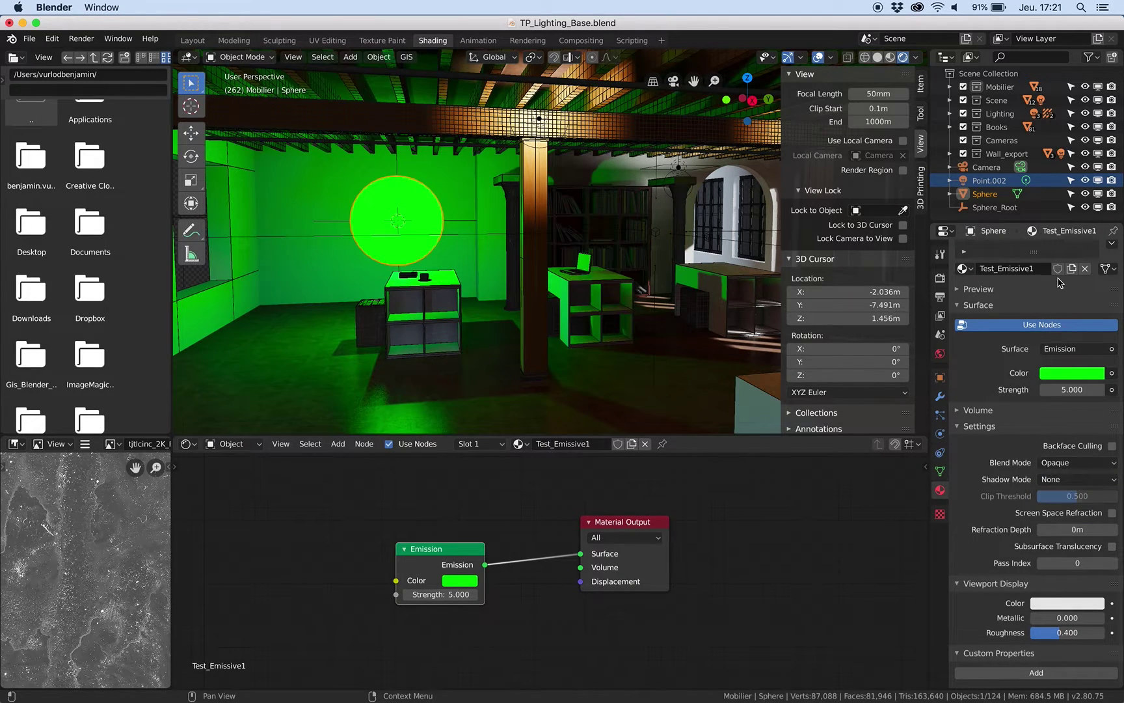
# Enable Contact Shadows on Point.002 with 1 m distance and shadow softness 10
pyautogui.click(989, 181)
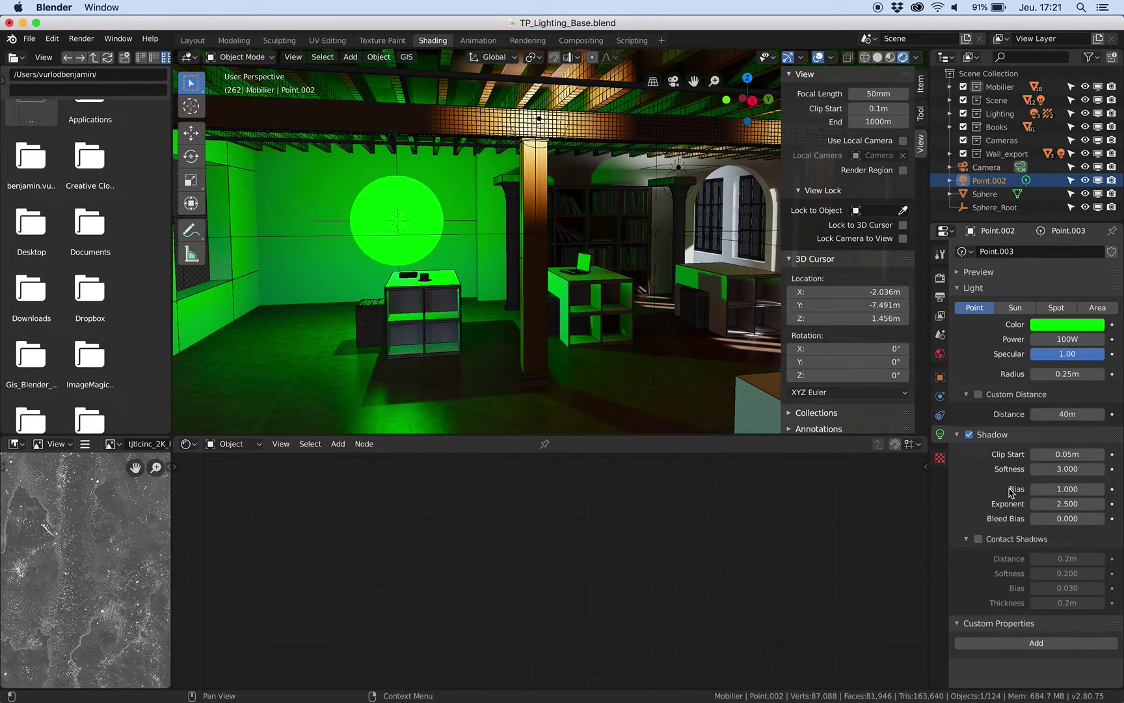
pyautogui.click(989, 540)
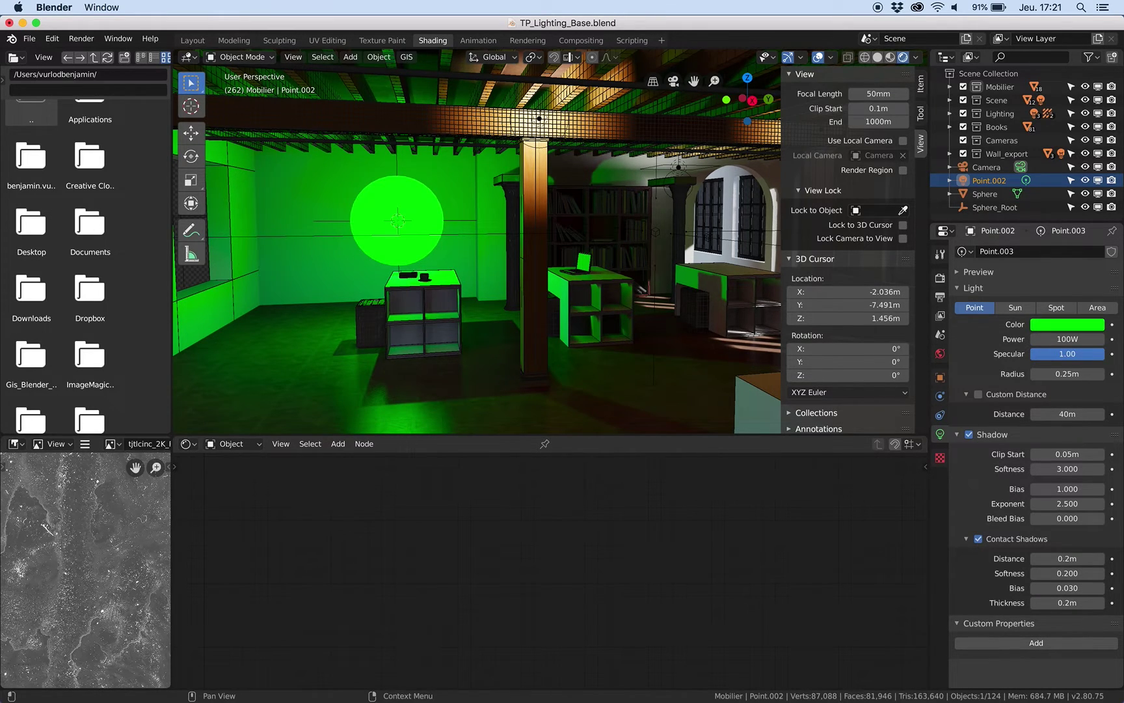
pyautogui.moveTo(1067, 558); pyautogui.dragTo(1033, 558)
pyautogui.doubleClick(1056, 465)
pyautogui.press('BackSpace')
pyautogui.press('BackSpace')
pyautogui.press('BackSpace')
pyautogui.write('10')
pyautogui.press('Return')
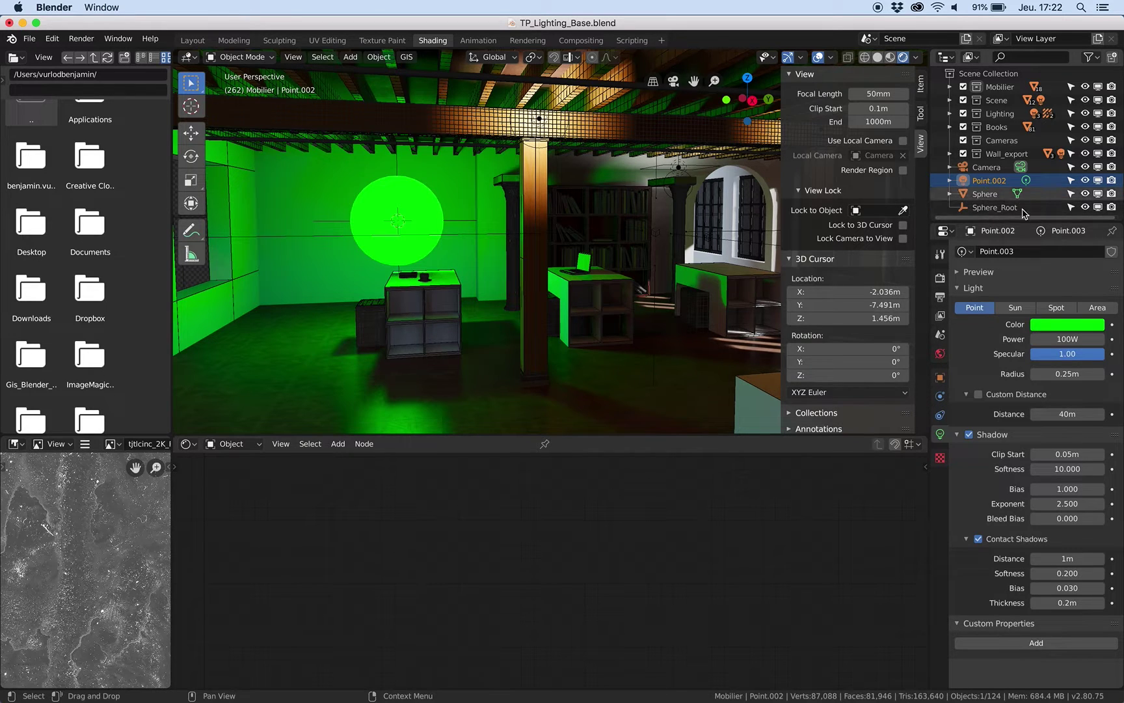
# Enable Bloom in Render Properties with radius 6, viewing the scene through the camera
pyautogui.click(939, 276)
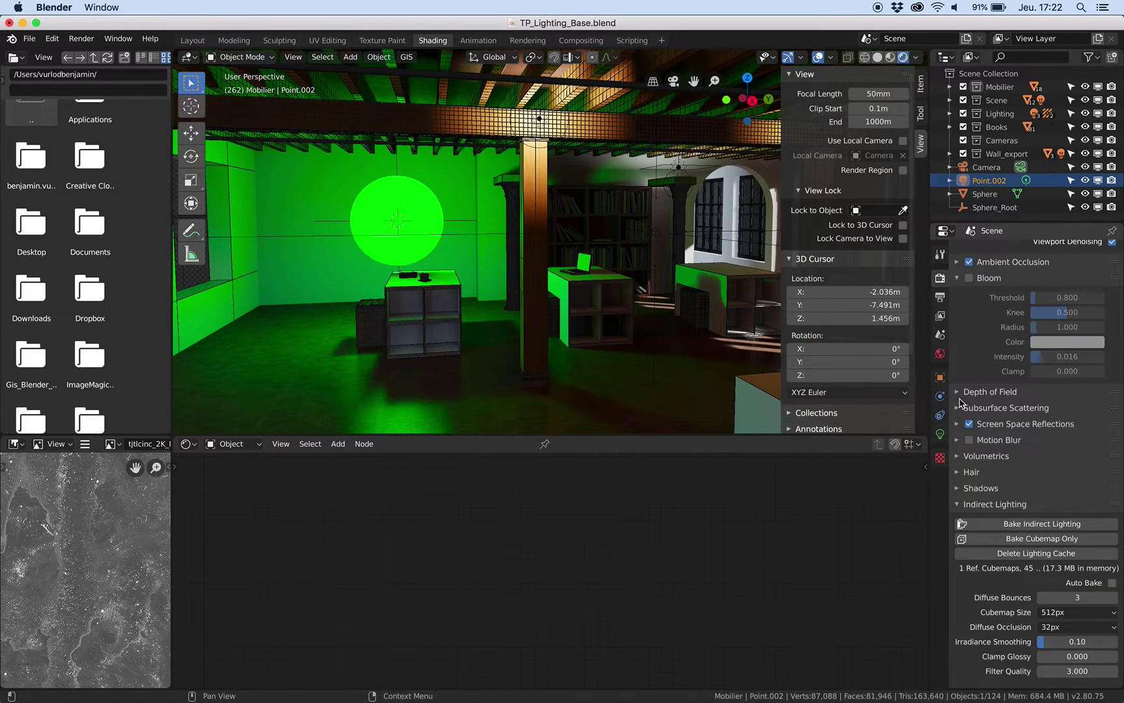
pyautogui.click(969, 278)
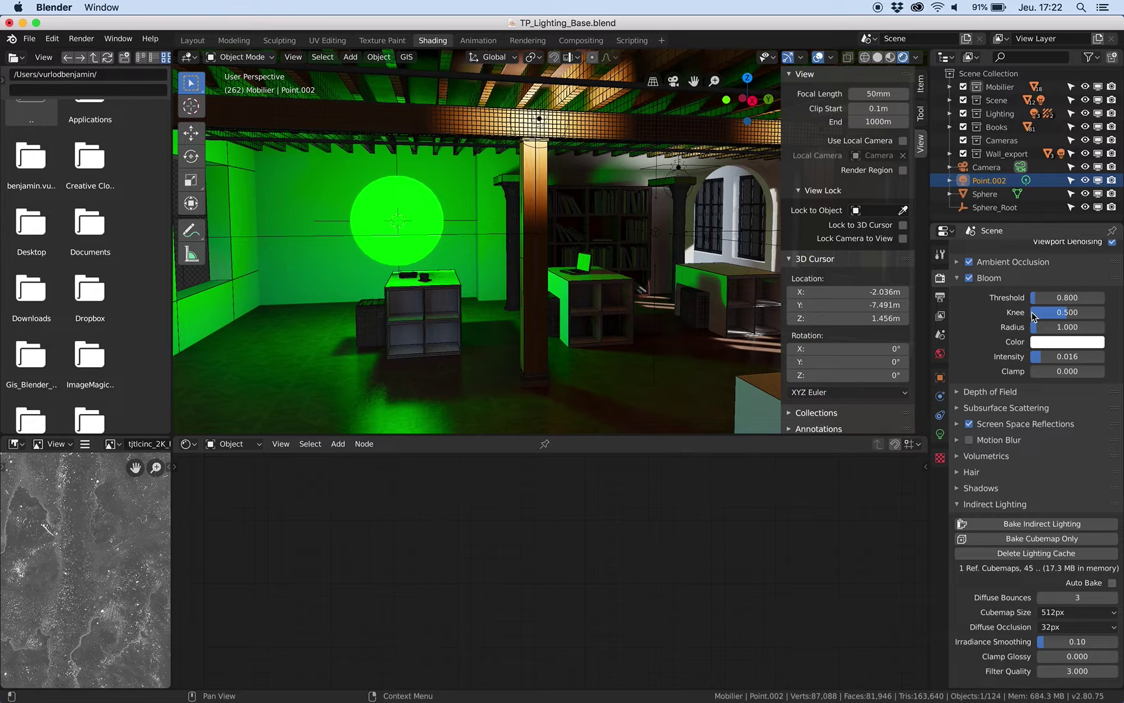
pyautogui.doubleClick(1052, 328)
pyautogui.write('5')
pyautogui.press('Return')
pyautogui.press('KP_0')
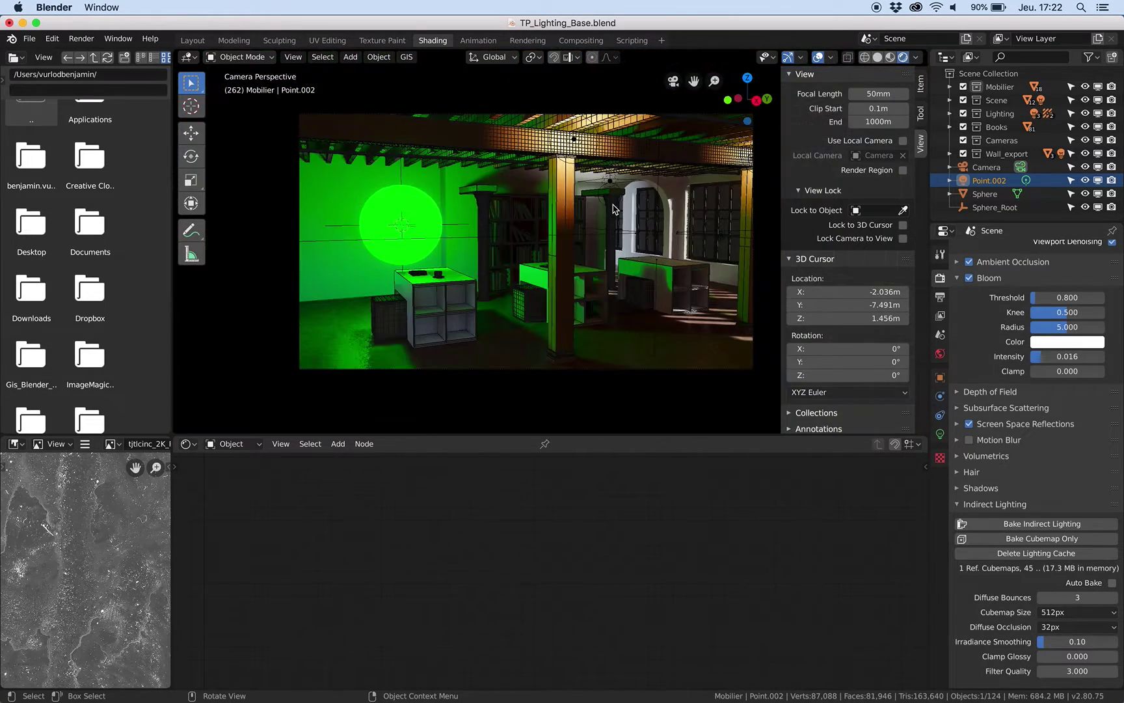
pyautogui.doubleClick(1054, 326)
pyautogui.write('6')
pyautogui.press('Return')
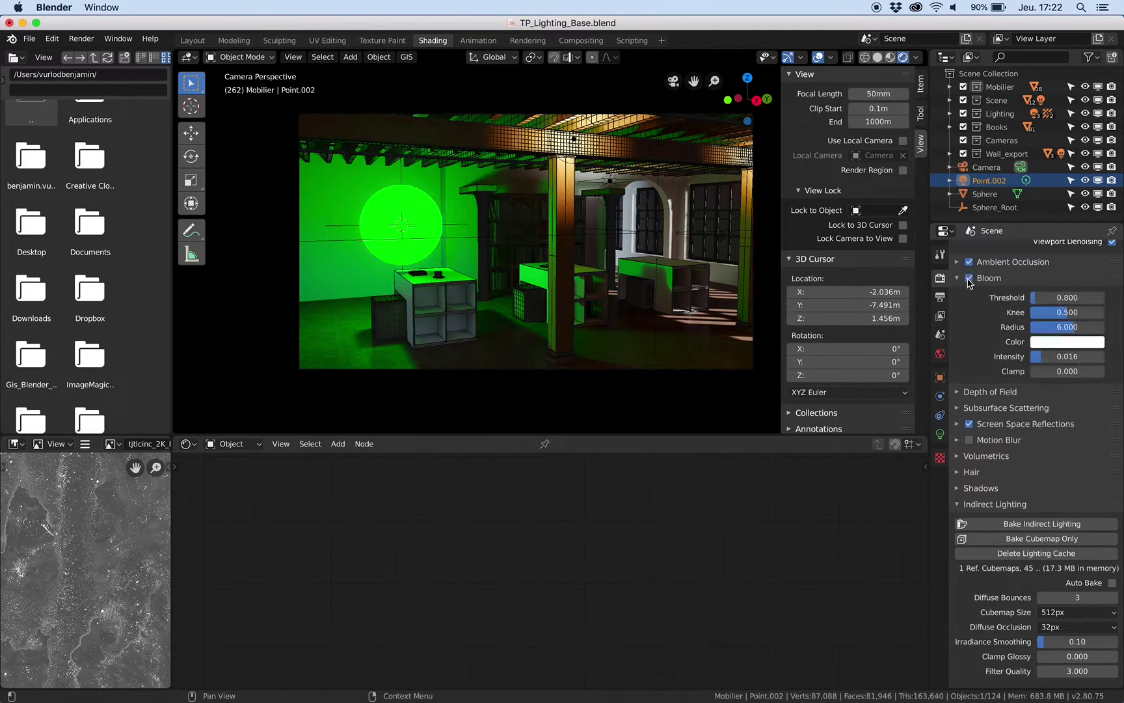
# Parent the Sphere to Sphere_Root as Object, then start renaming Point.002 in the Outliner
pyautogui.click(985, 193)
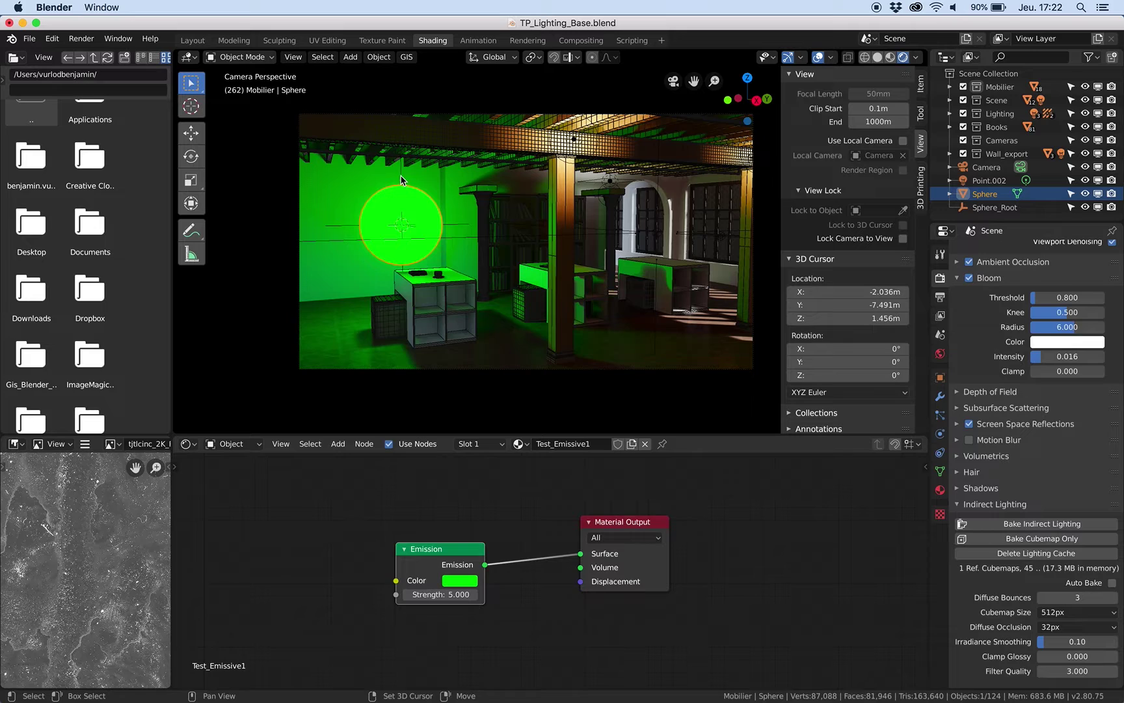
pyautogui.keyDown('ctrl'); pyautogui.click(993, 208); pyautogui.keyUp('ctrl')
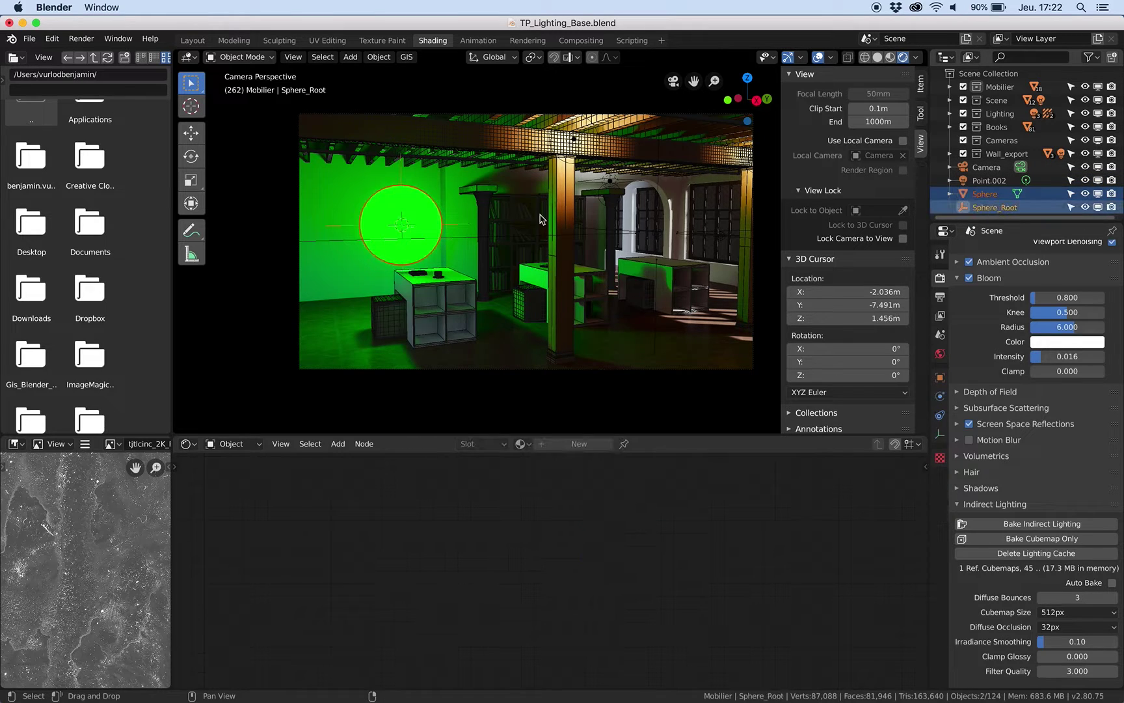
pyautogui.hotkey('ctrl', 'p')
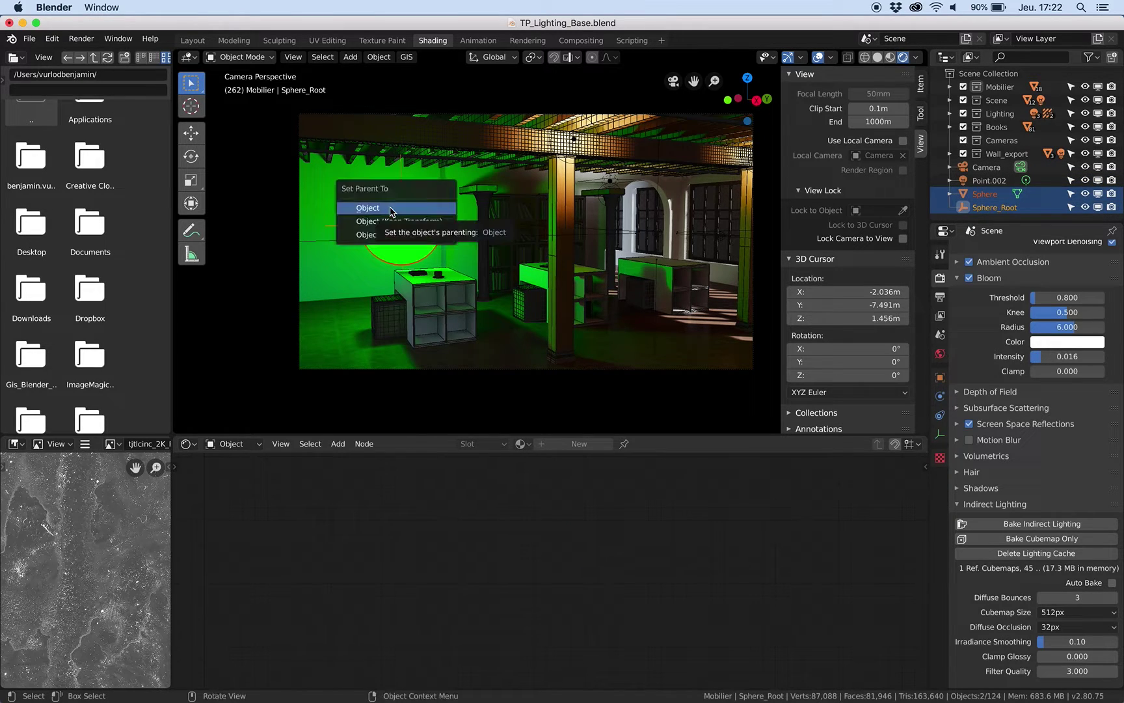
pyautogui.click(391, 209)
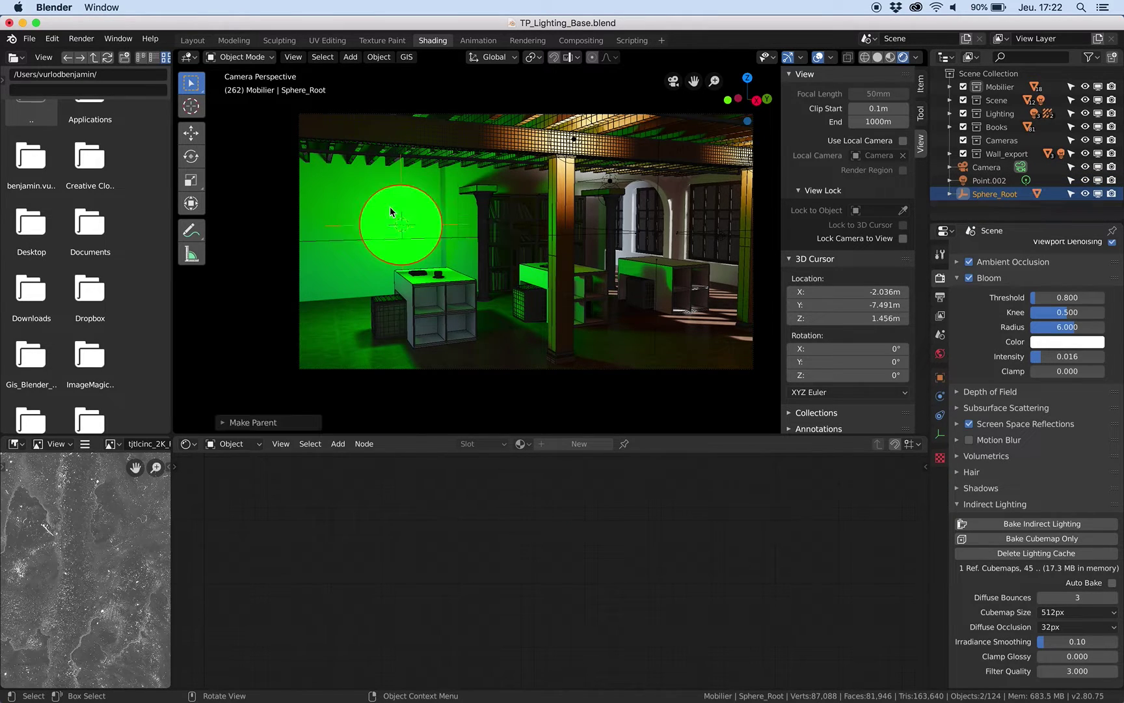
pyautogui.click(999, 182)
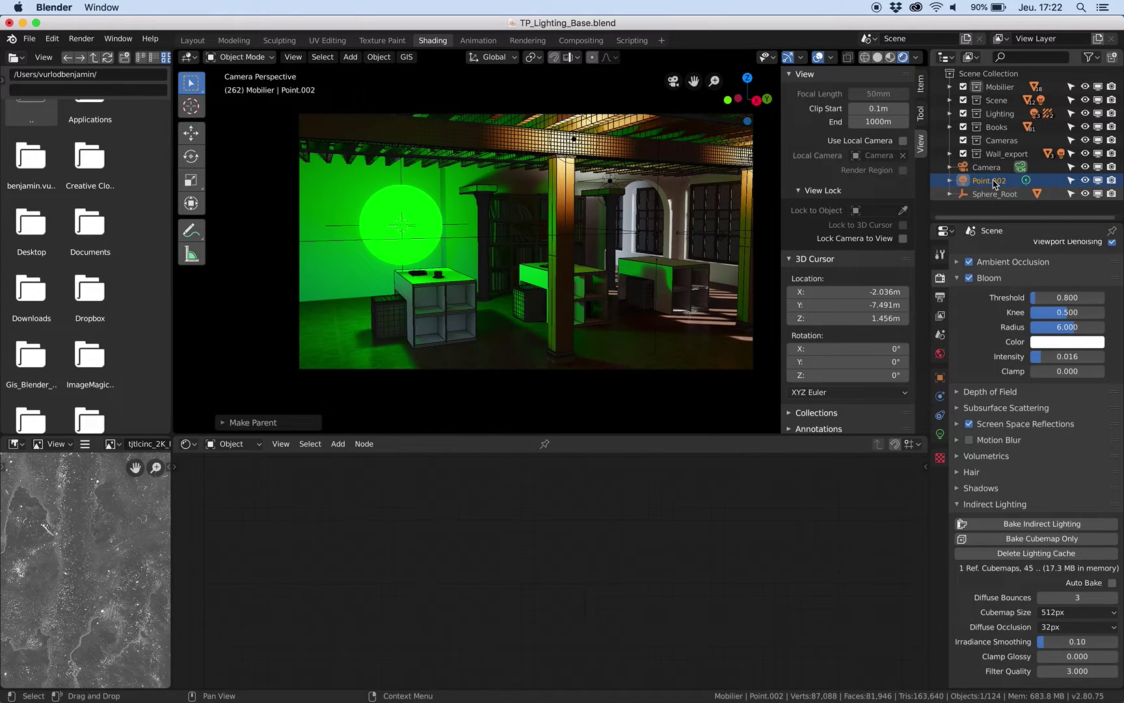
pyautogui.doubleClick(1015, 180)
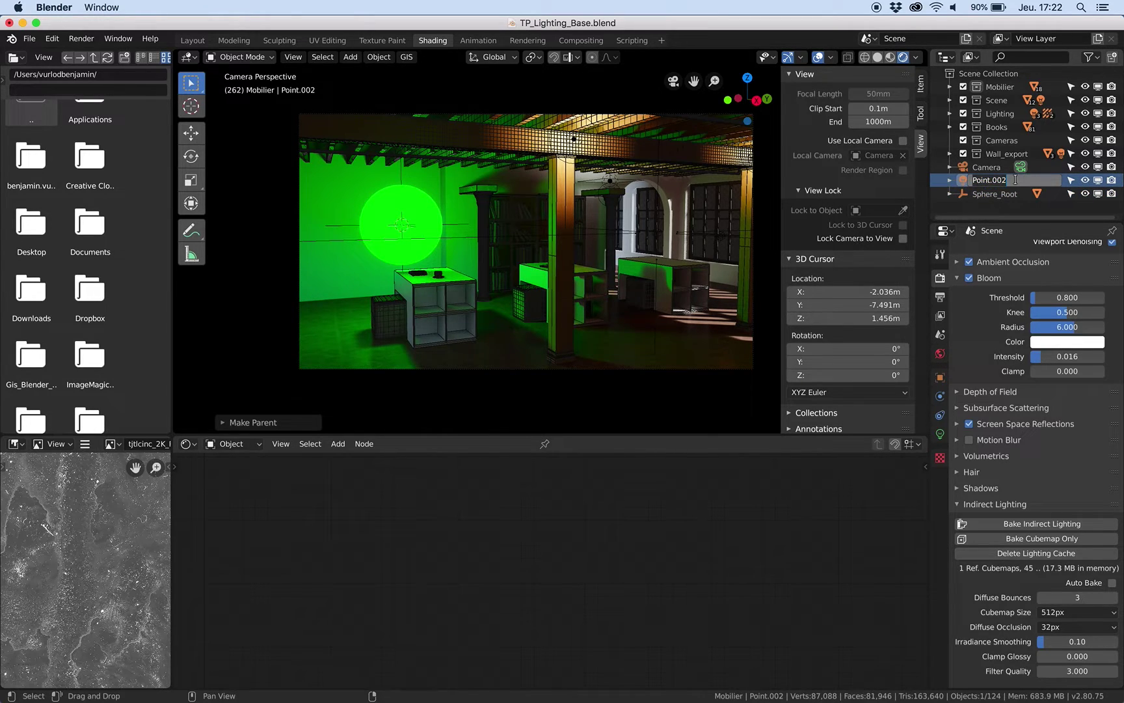
# Name the light L_Sphere and add a Copy Location constraint targeting Sphere_Root
pyautogui.write('L_Sphere')
pyautogui.press('Return')
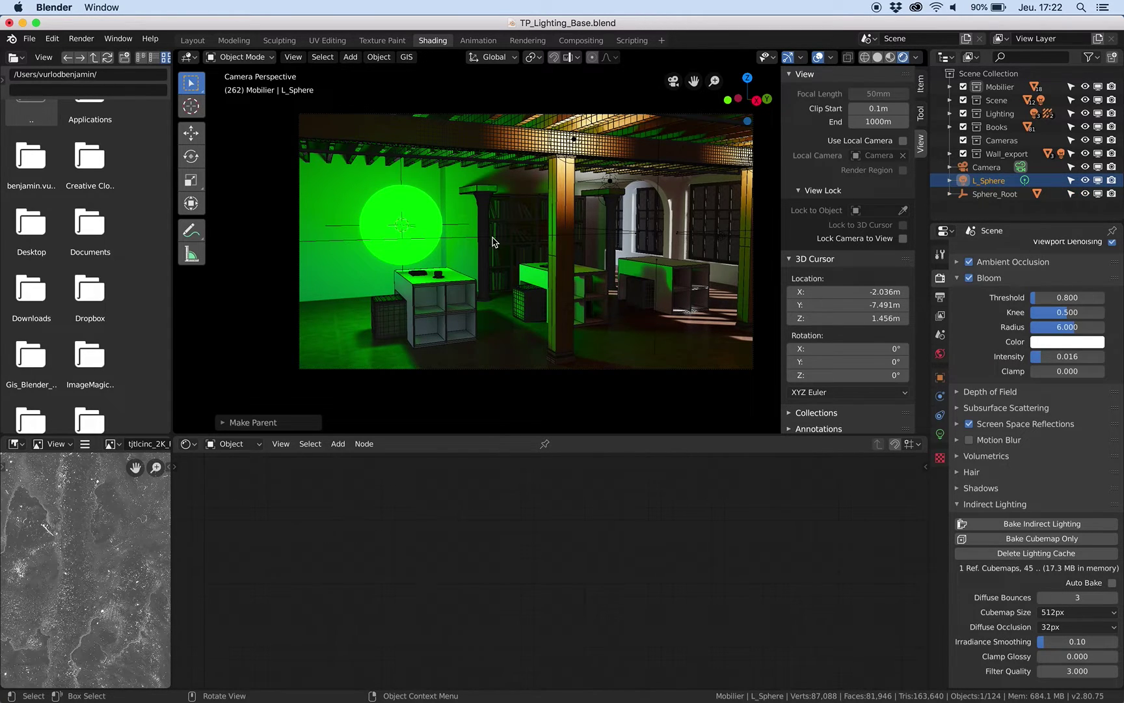
pyautogui.click(939, 397)
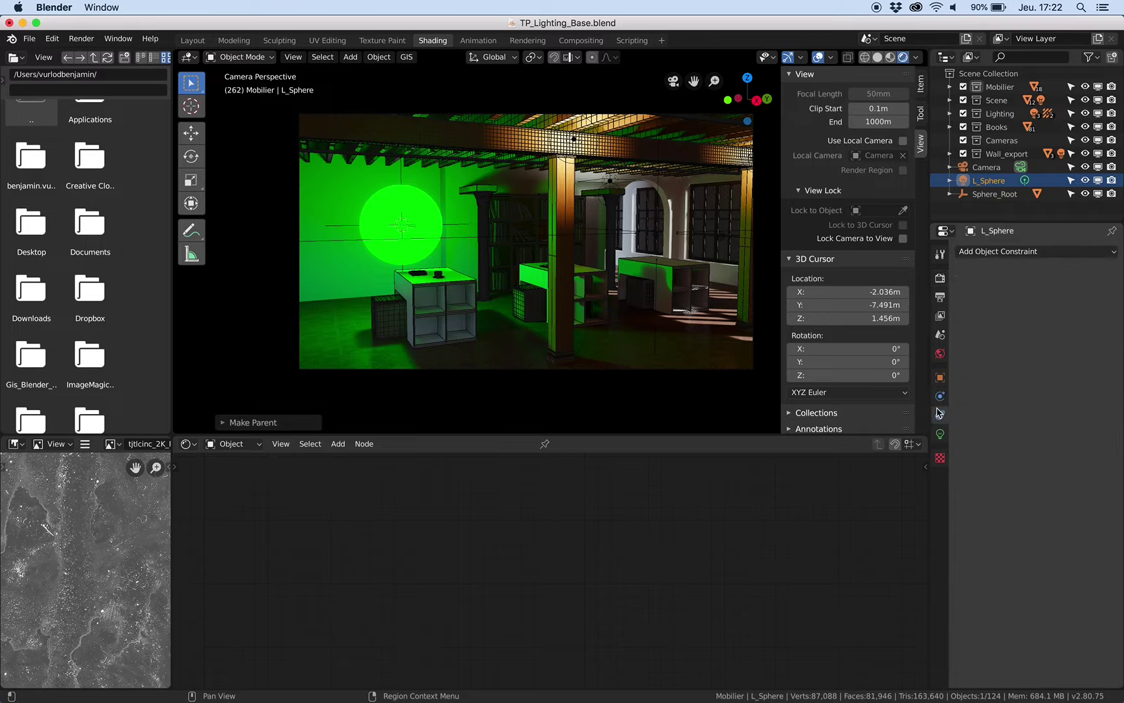
pyautogui.click(940, 416)
pyautogui.click(993, 252)
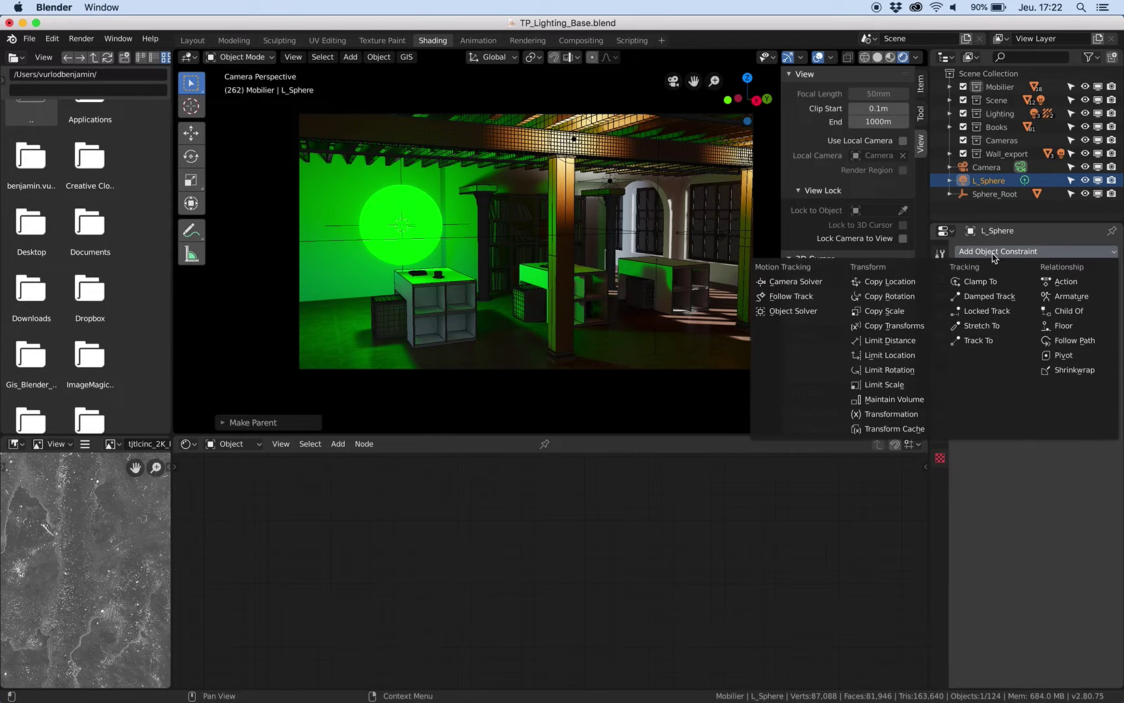
pyautogui.click(896, 287)
pyautogui.click(1033, 298)
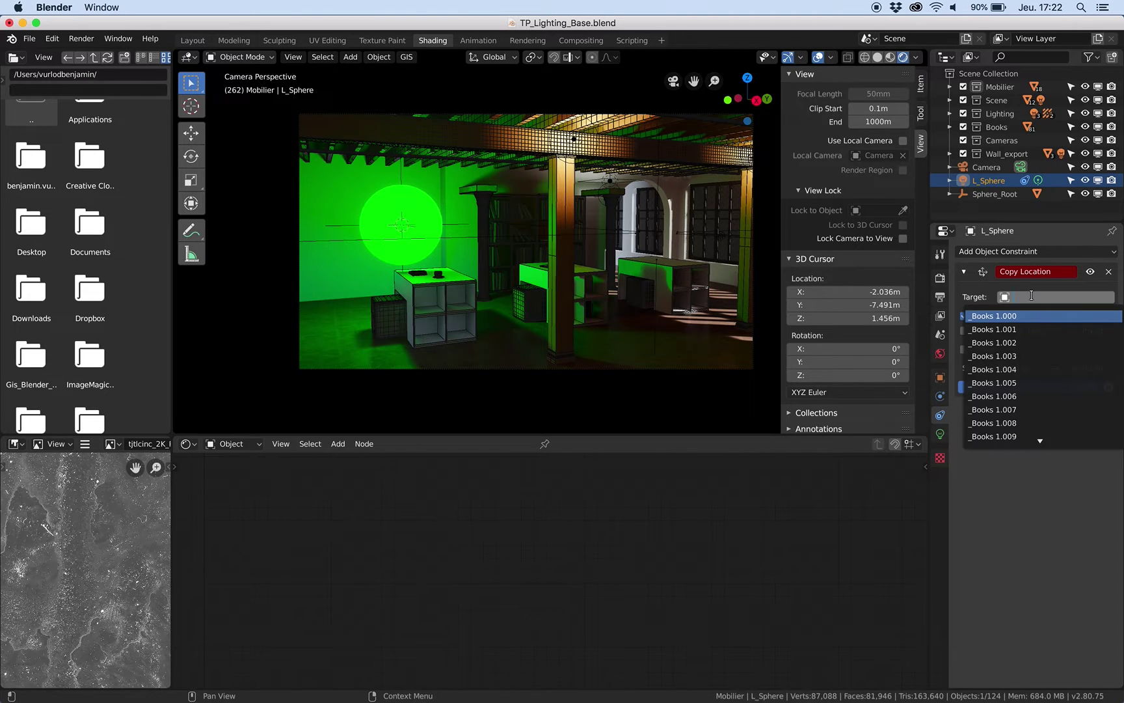
pyautogui.write('spher')
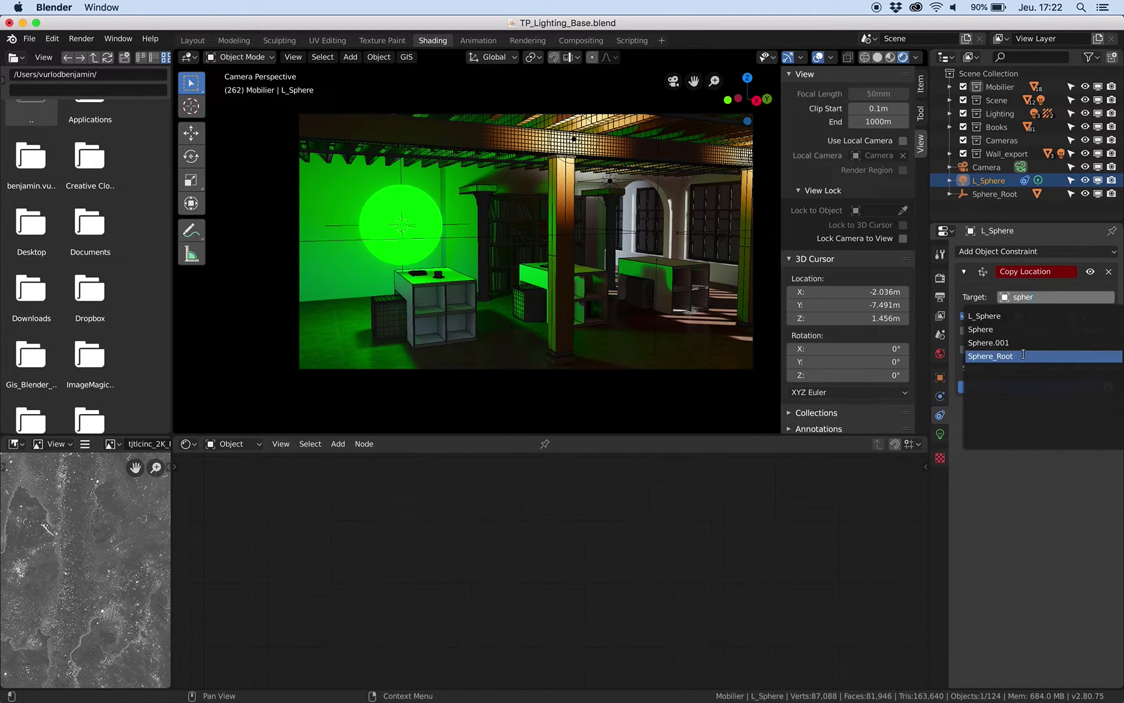
pyautogui.click(1025, 356)
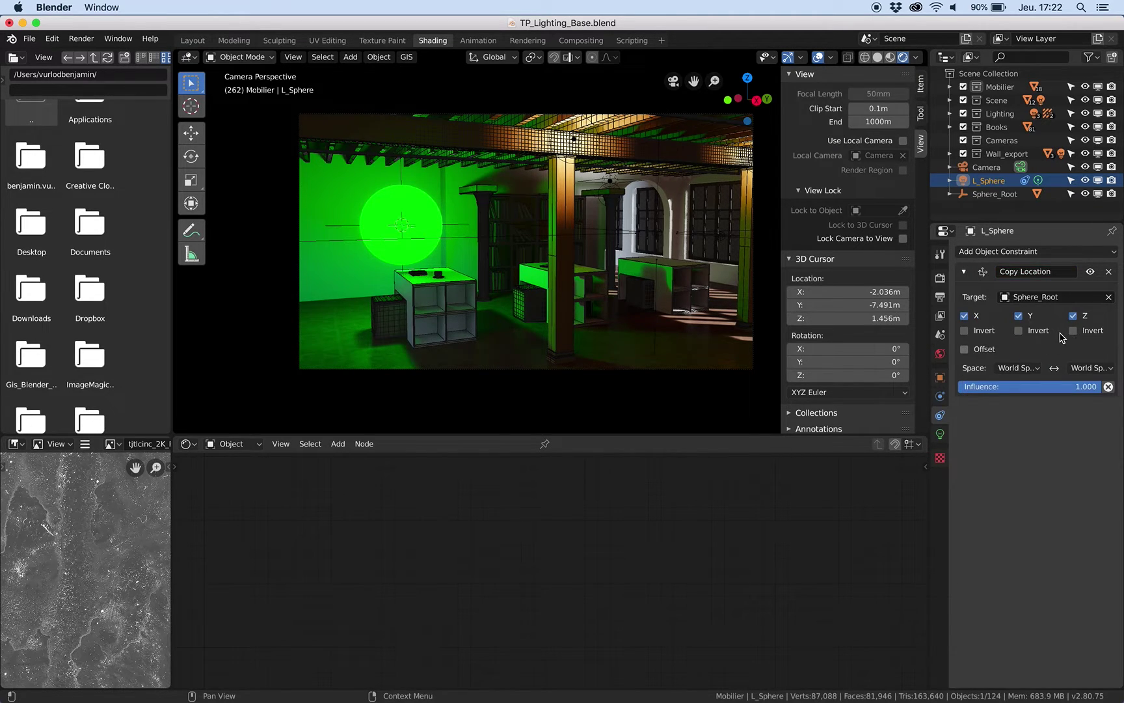
# Move Sphere_Root with its sphere to the left and scale it down to 0.848
pyautogui.keyDown('shift'); pyautogui.click(402, 181); pyautogui.keyUp('shift')
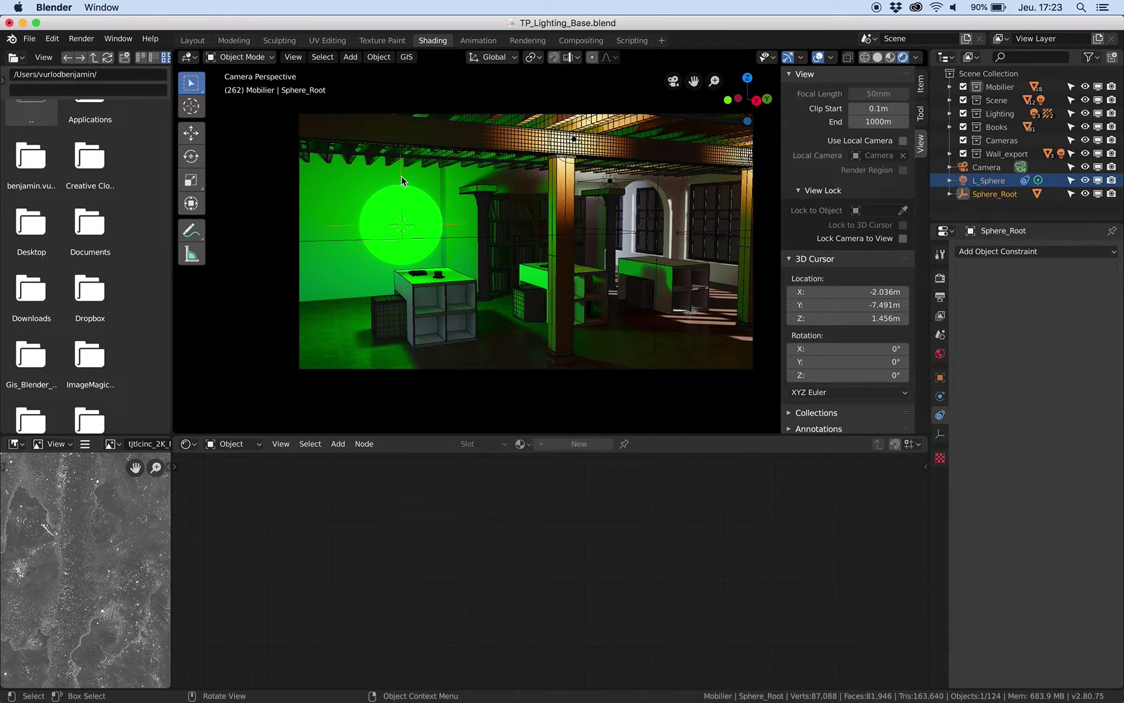
pyautogui.click(424, 215)
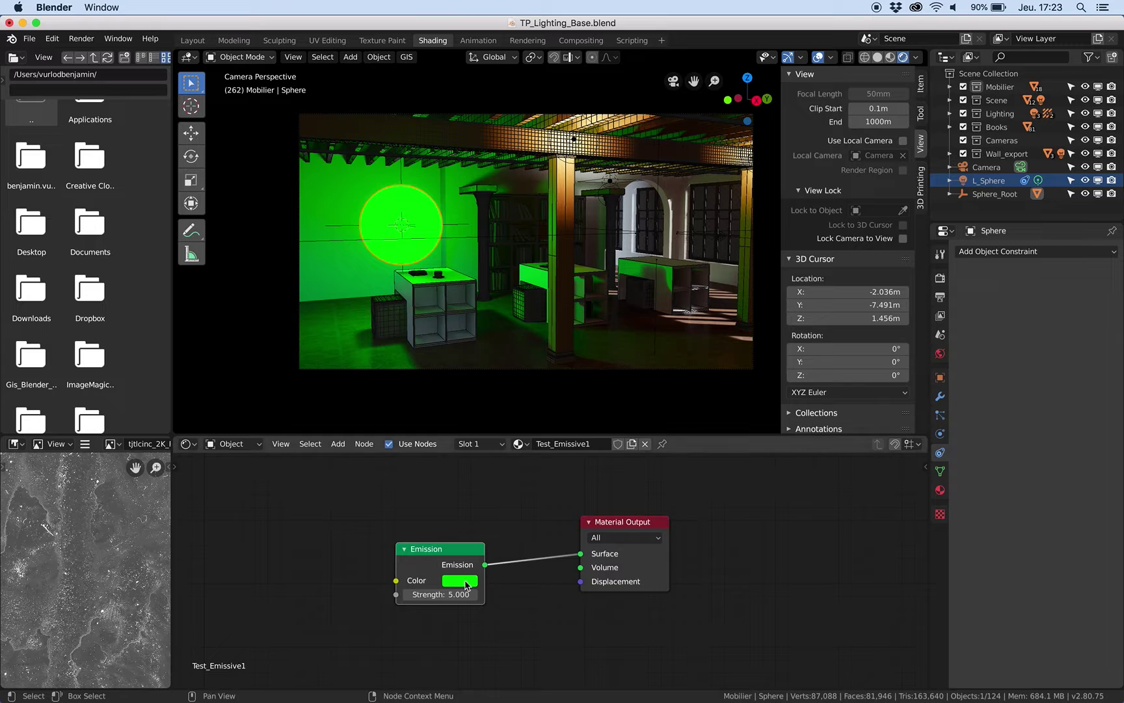
pyautogui.click(403, 181)
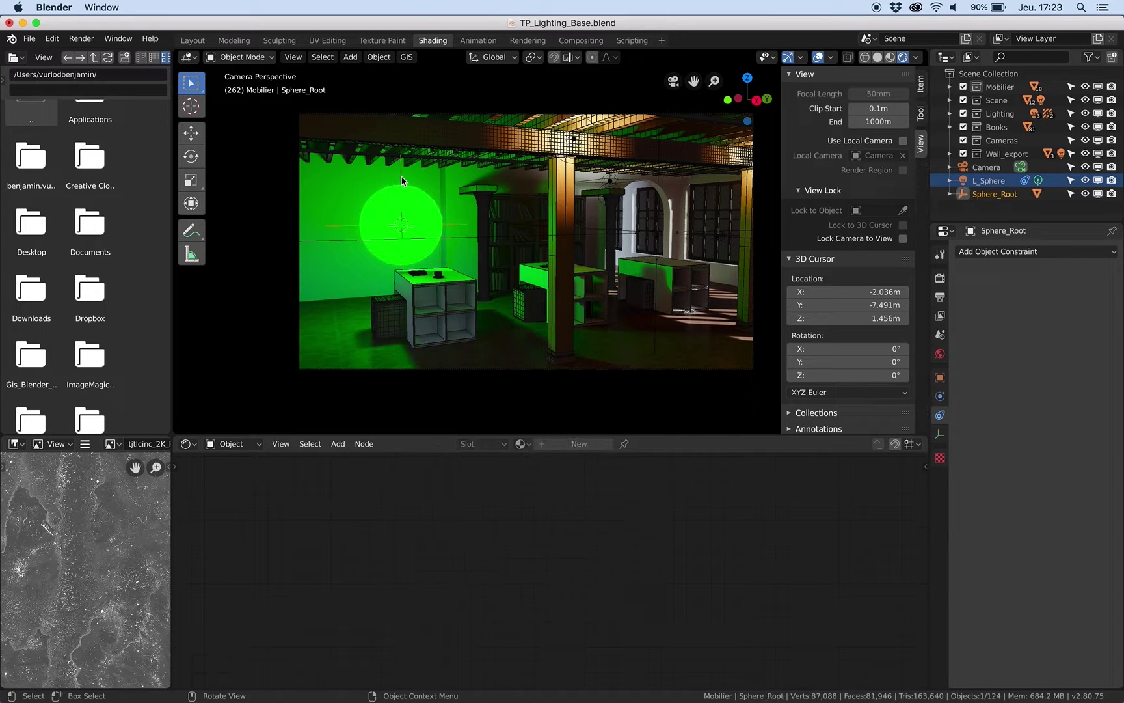
pyautogui.press('g')
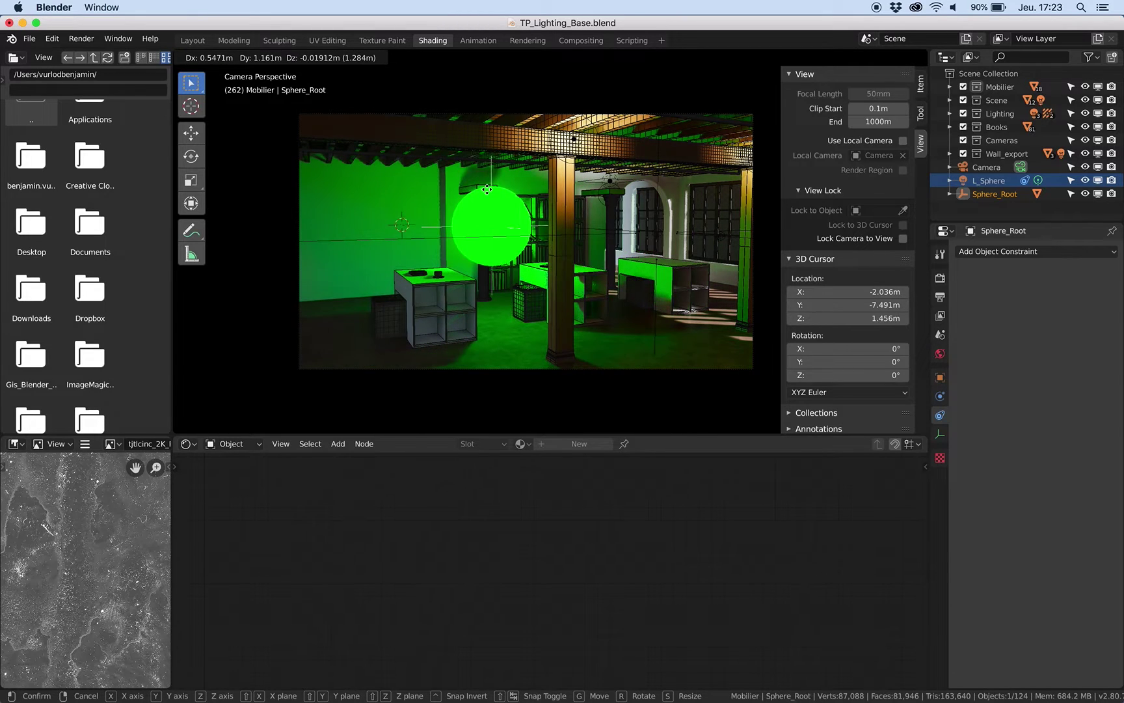
pyautogui.click(580, 194)
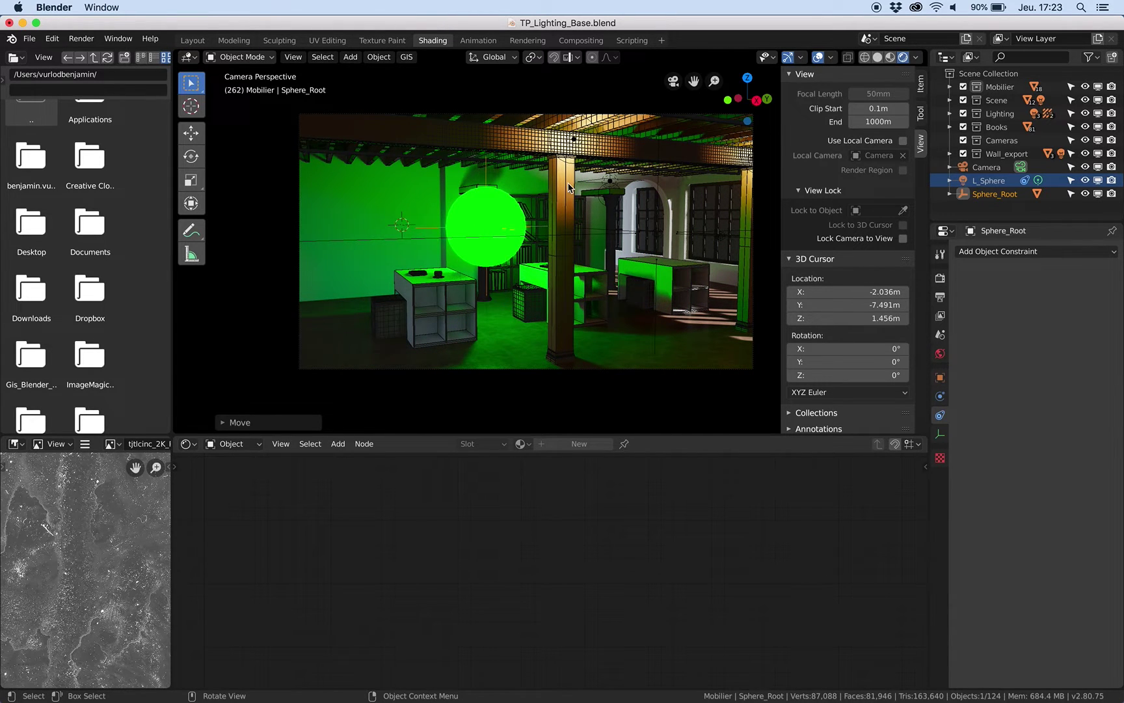
pyautogui.press('s')
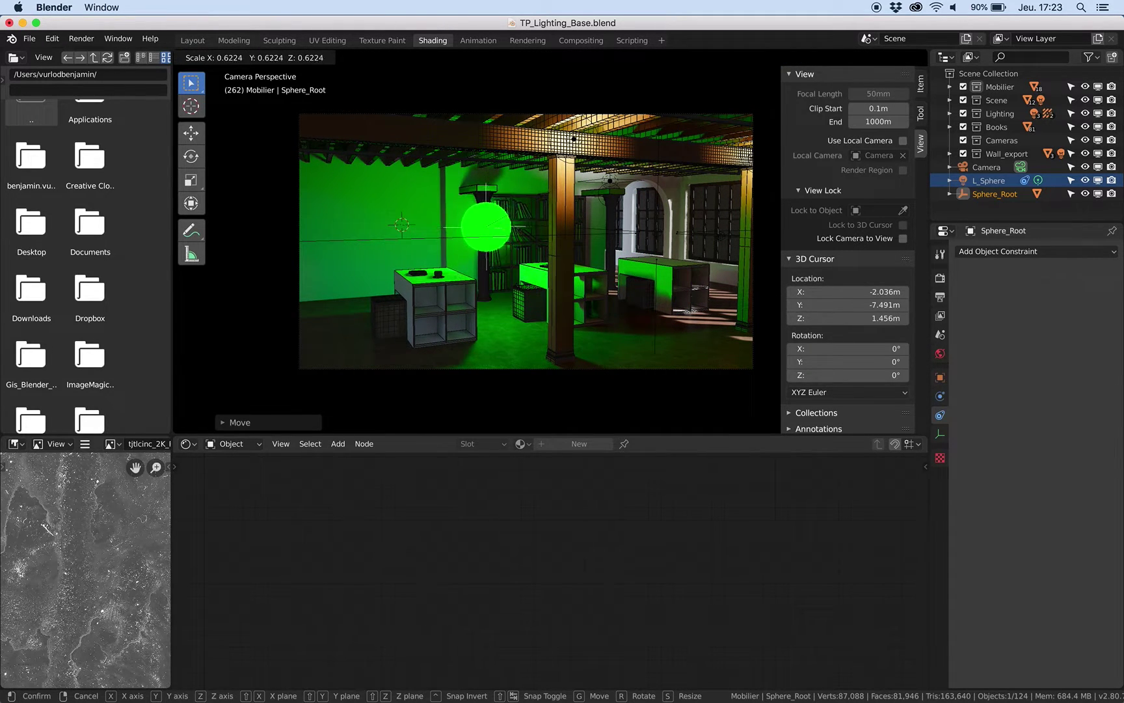
pyautogui.press('Return')
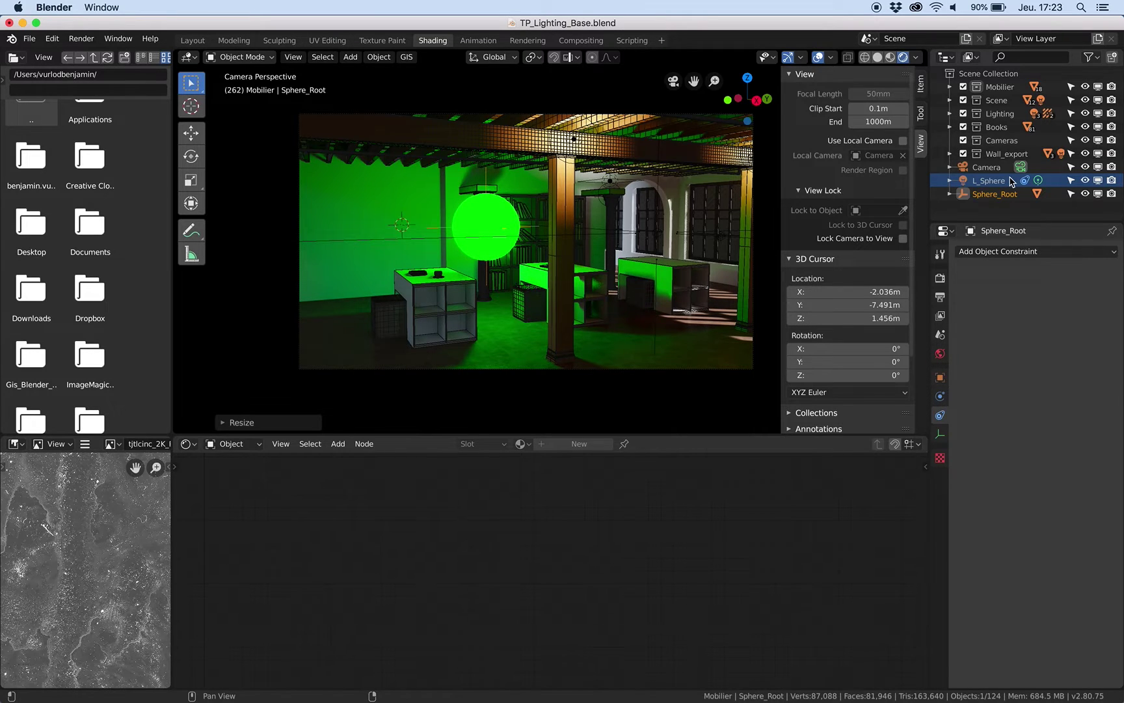
# Check L_Sphere's transform values, then start moving Sphere_Root again
pyautogui.click(1006, 181)
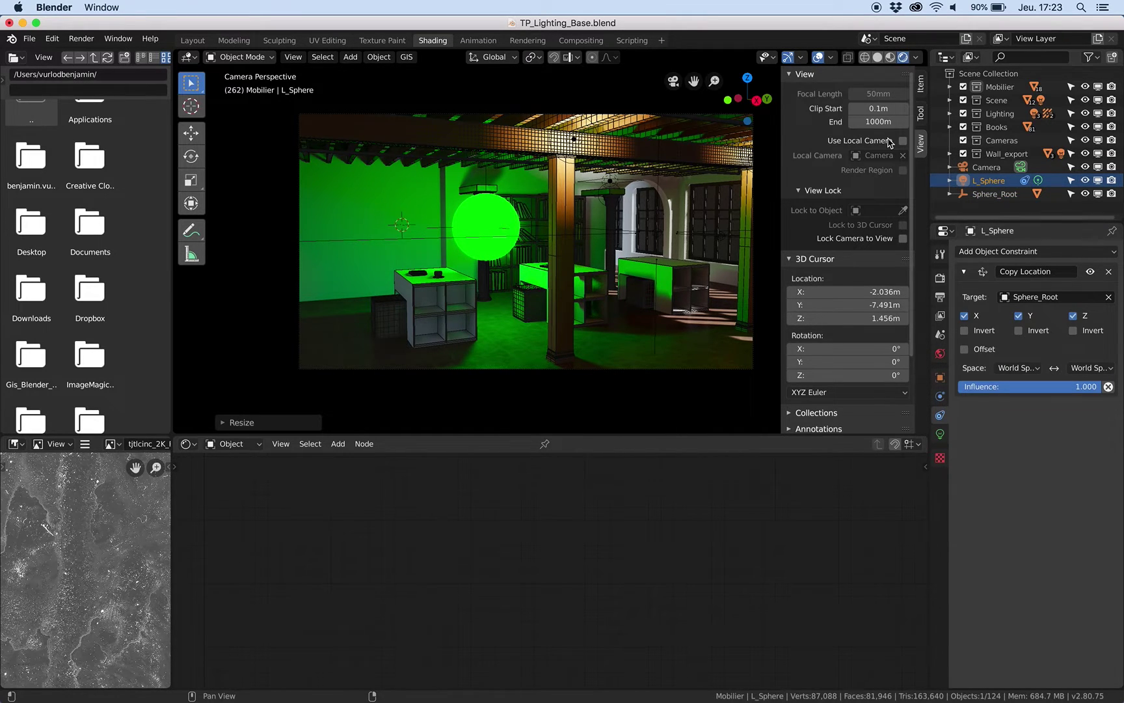
pyautogui.click(920, 81)
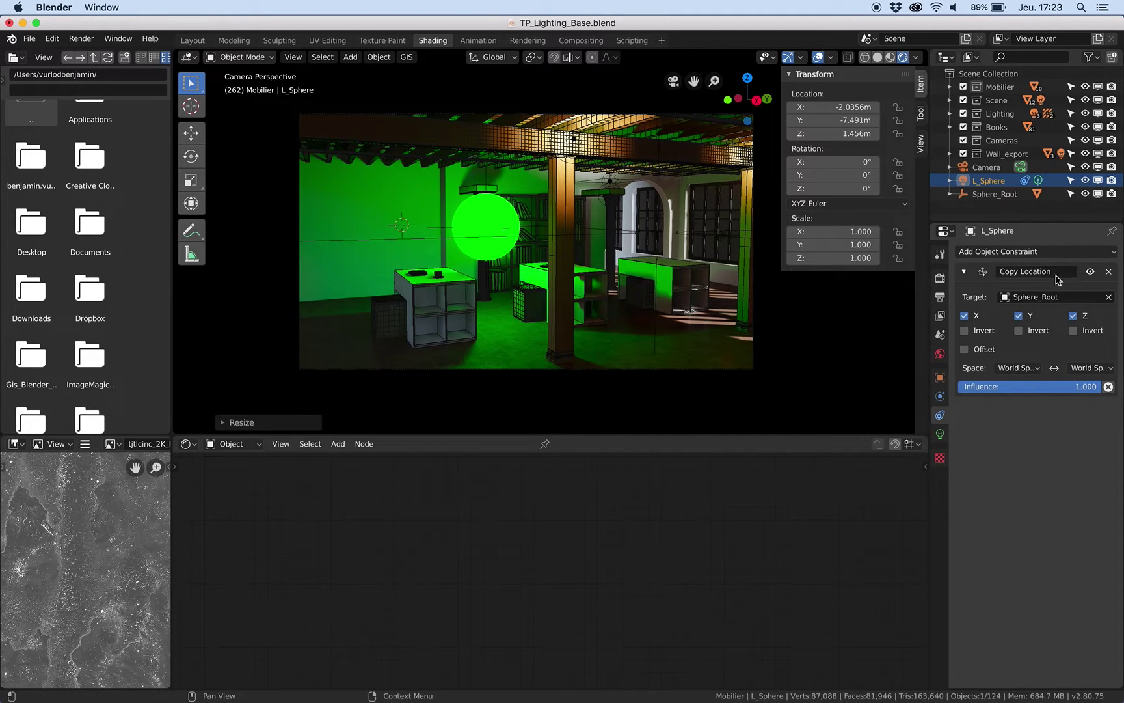
pyautogui.click(486, 187)
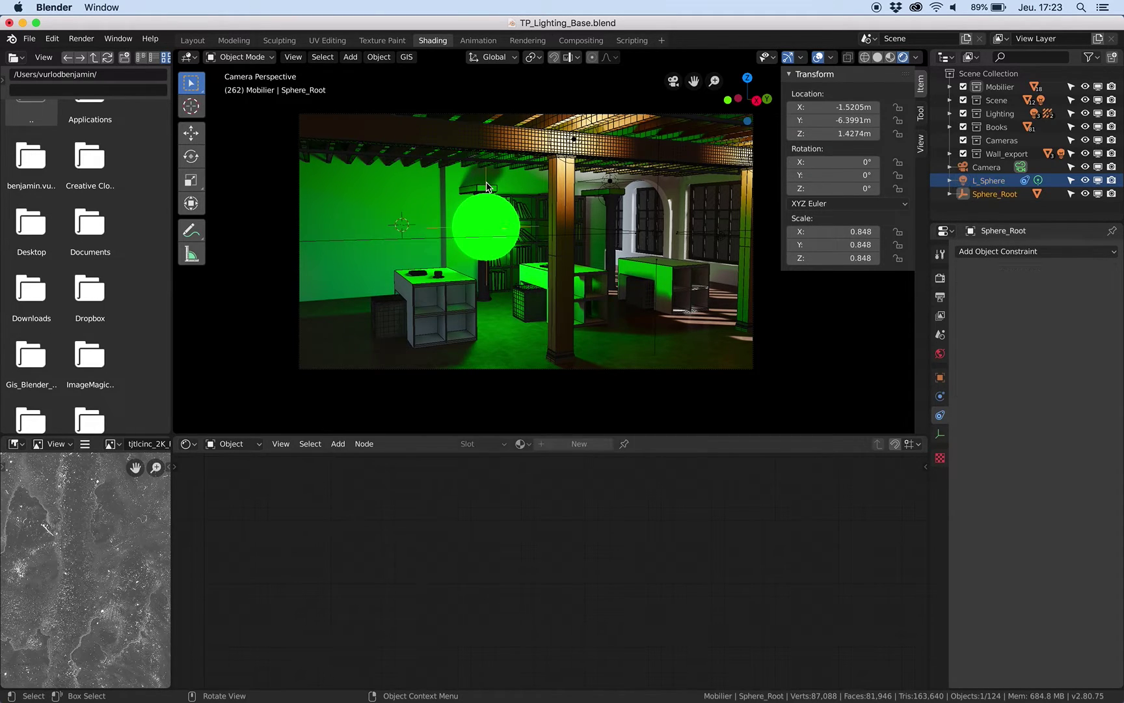
pyautogui.press('g')
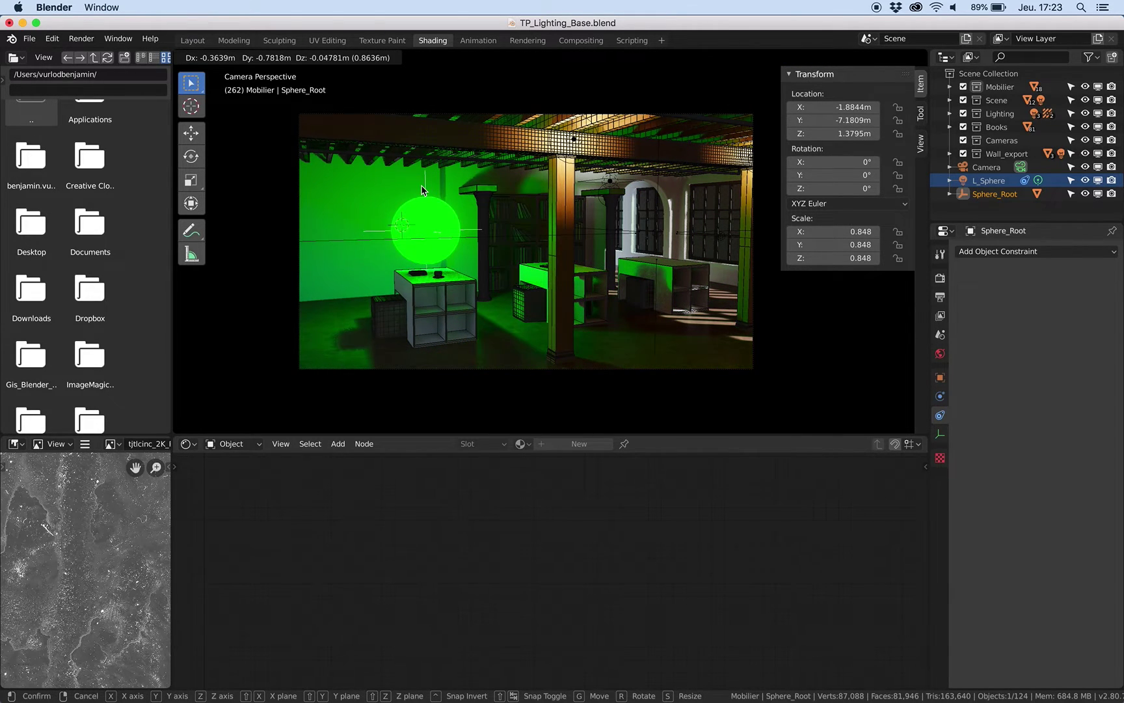
# Confirm Sphere_Root's position and change the sphere's emission colour to magenta, keeping strength 5
pyautogui.click(422, 185)
pyautogui.click(412, 210)
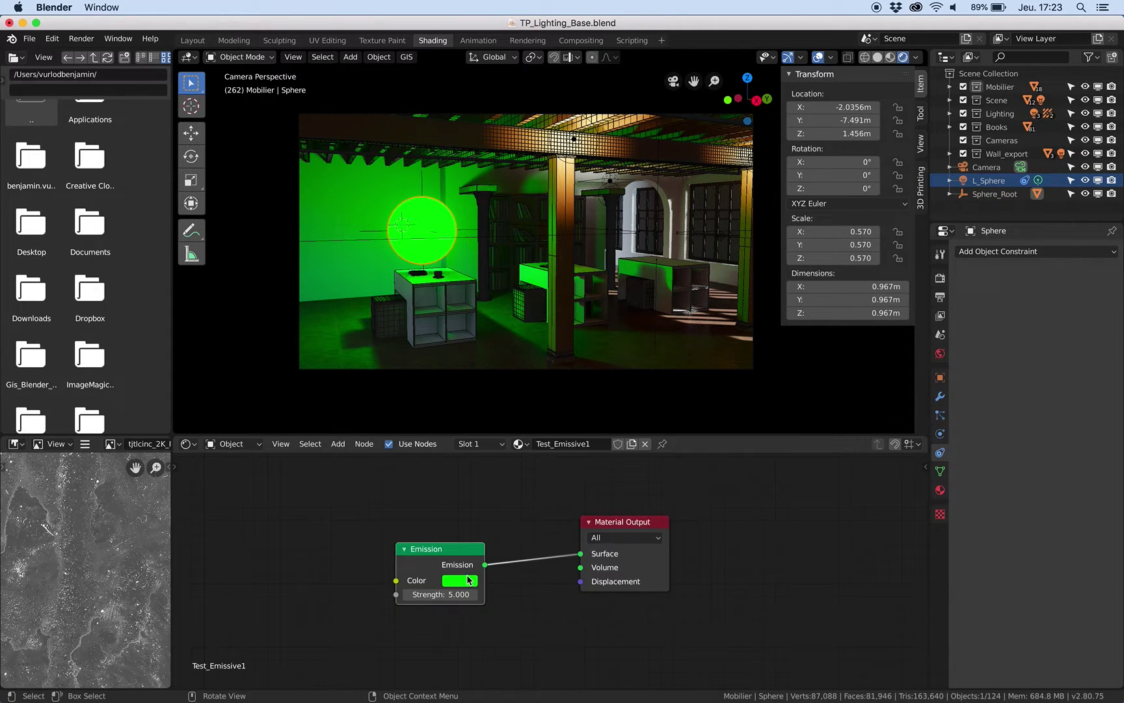
pyautogui.click(445, 592)
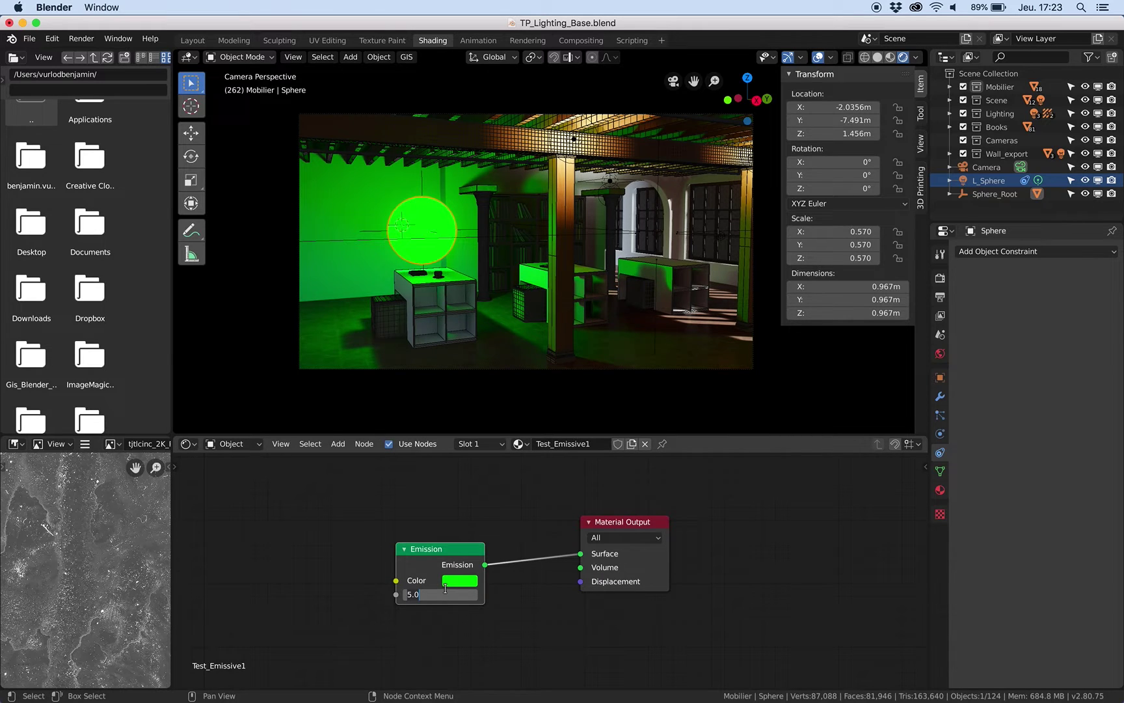
pyautogui.press('Return')
pyautogui.click(456, 583)
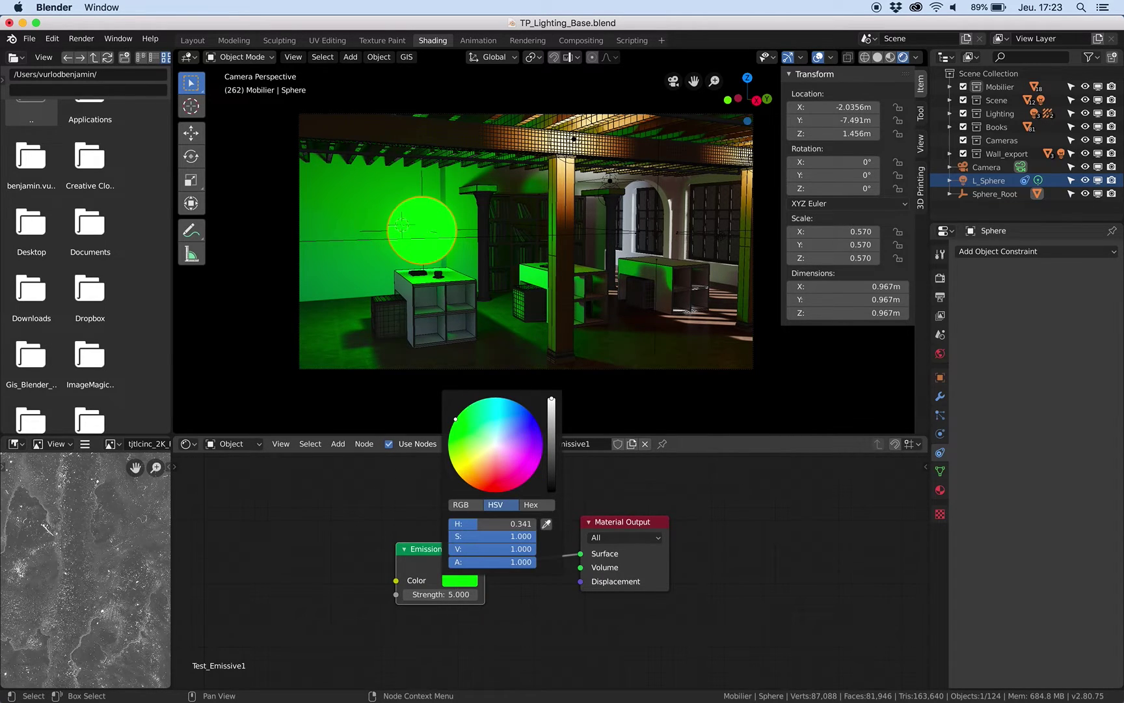
pyautogui.click(520, 485)
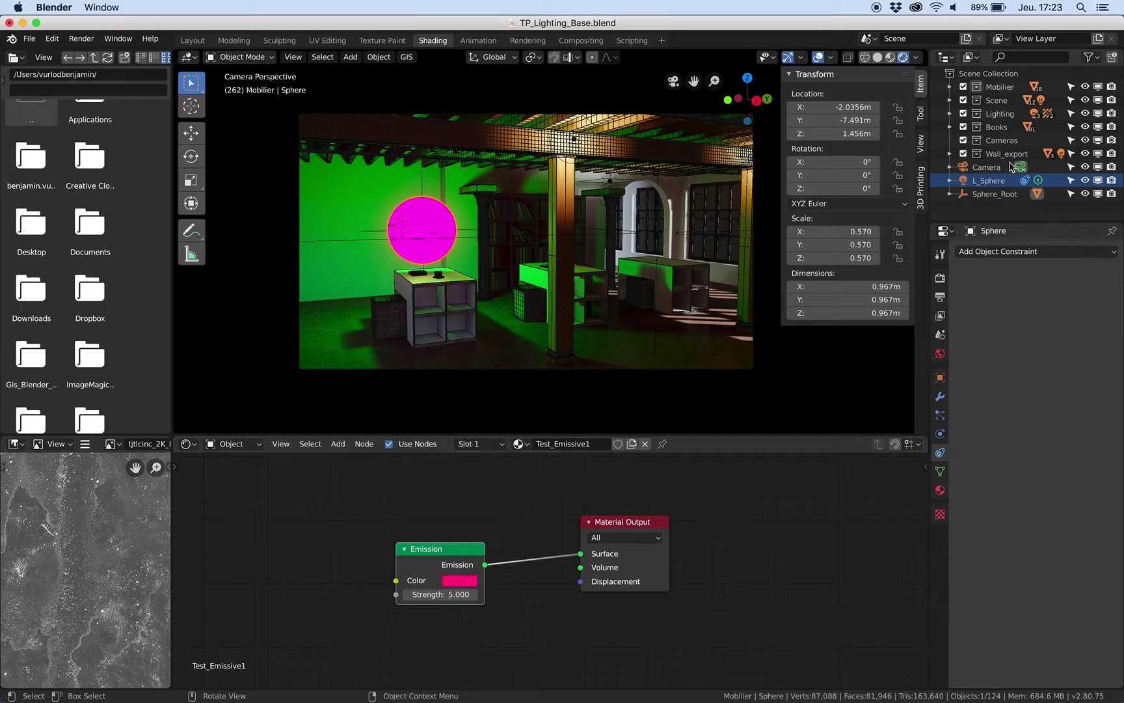
# Set the L_Sphere point light's colour to magenta
pyautogui.click(949, 180)
pyautogui.click(1001, 183)
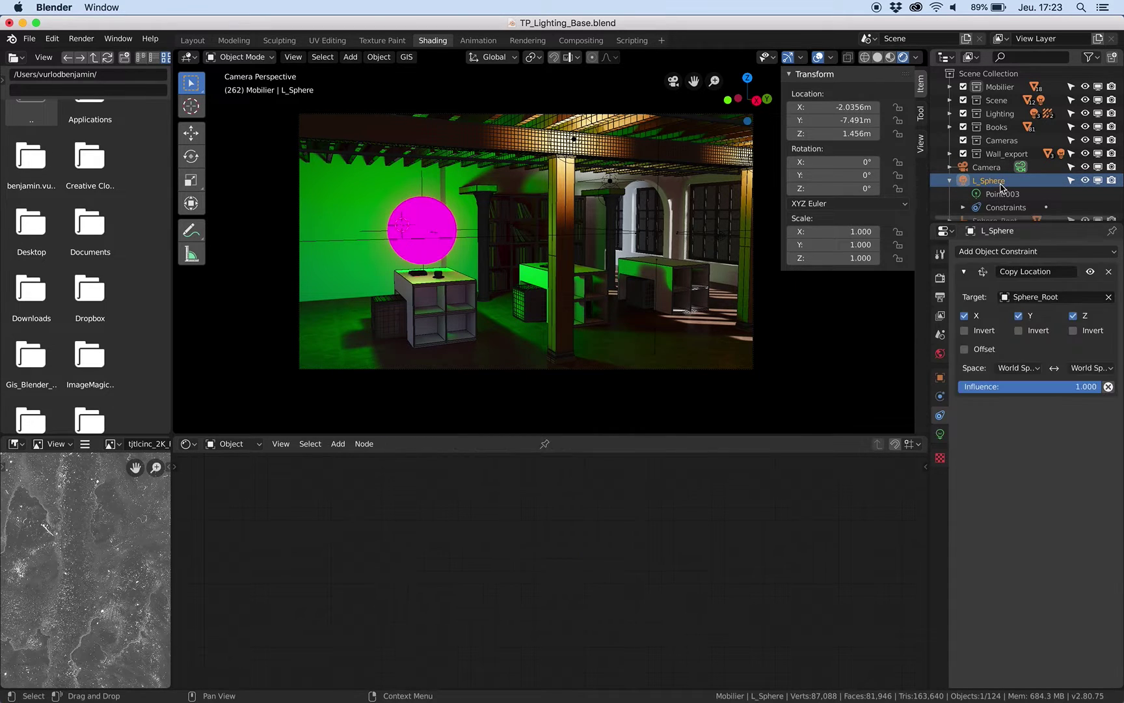
pyautogui.click(950, 181)
pyautogui.click(940, 434)
pyautogui.click(1067, 324)
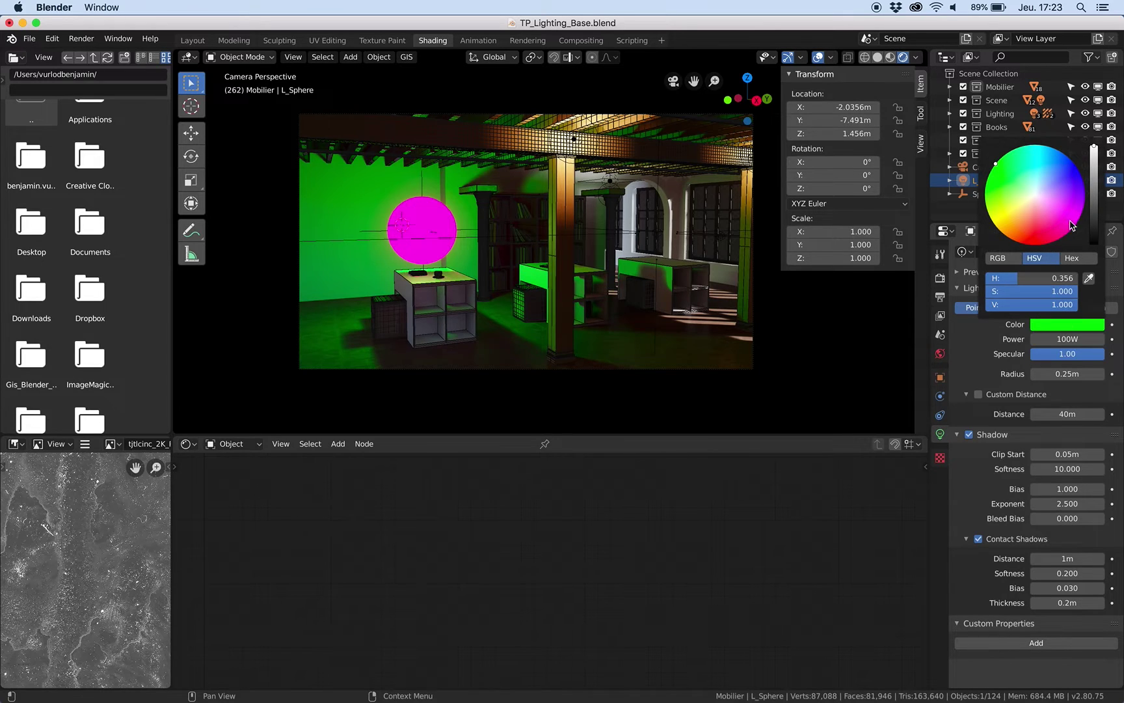
pyautogui.click(1073, 221)
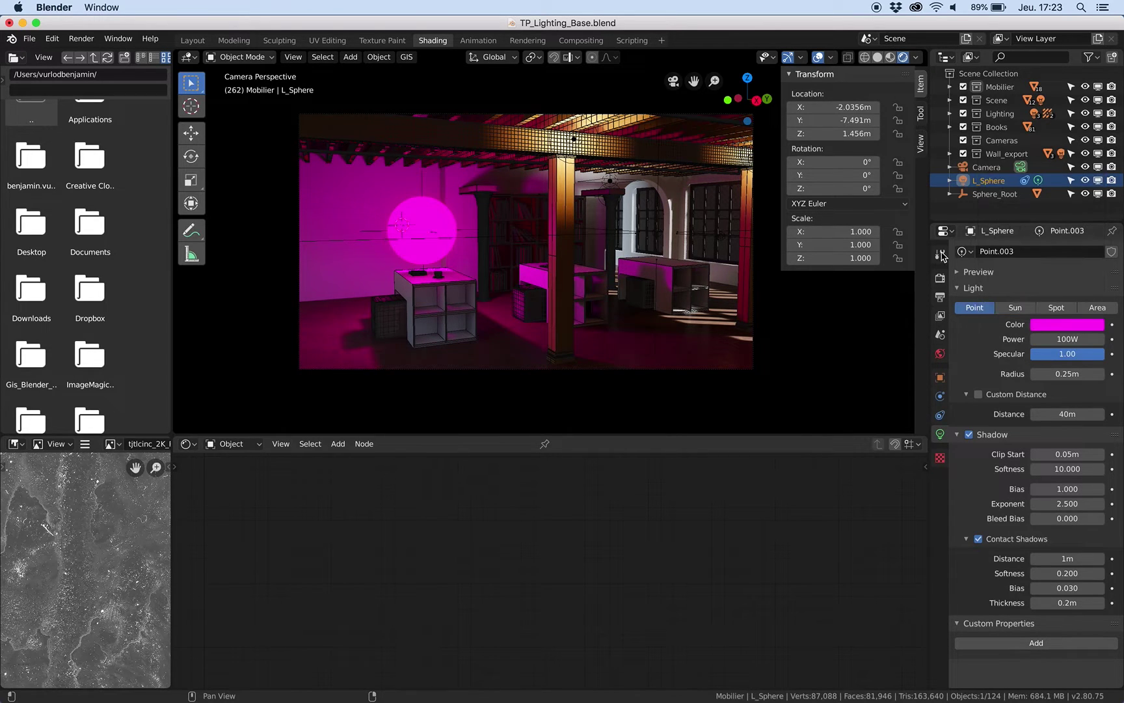
# Reposition Sphere_Root along X to -1.9047 m and hide the viewport overlays
pyautogui.click(423, 188)
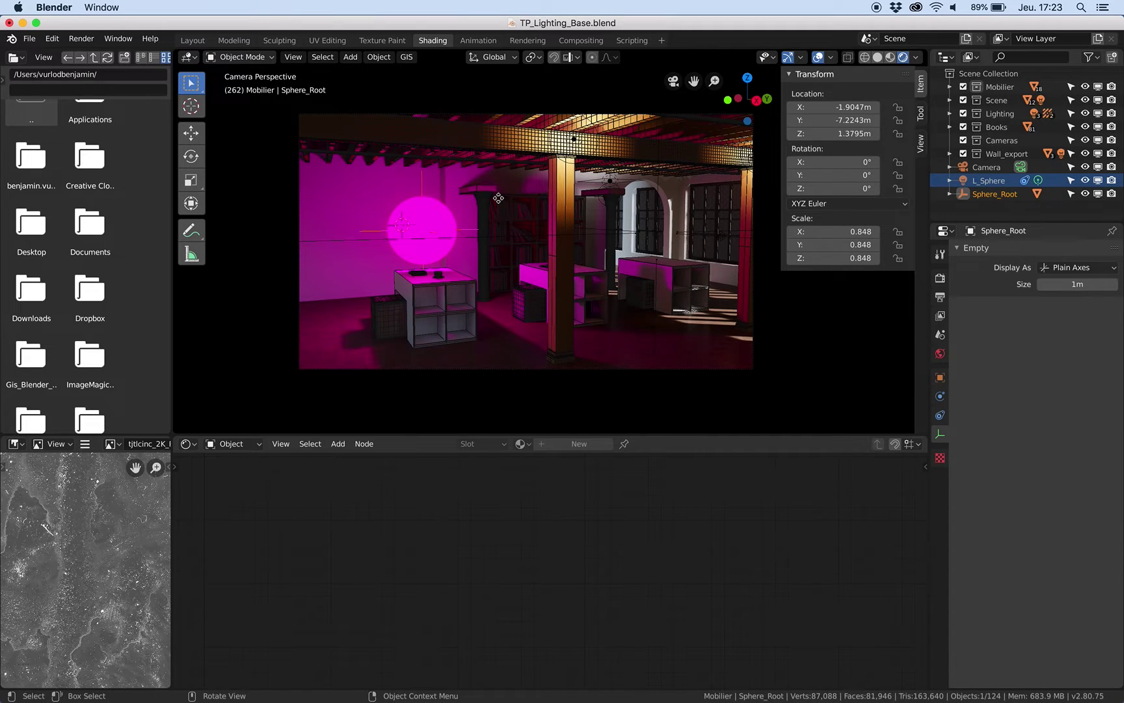
pyautogui.press('g')
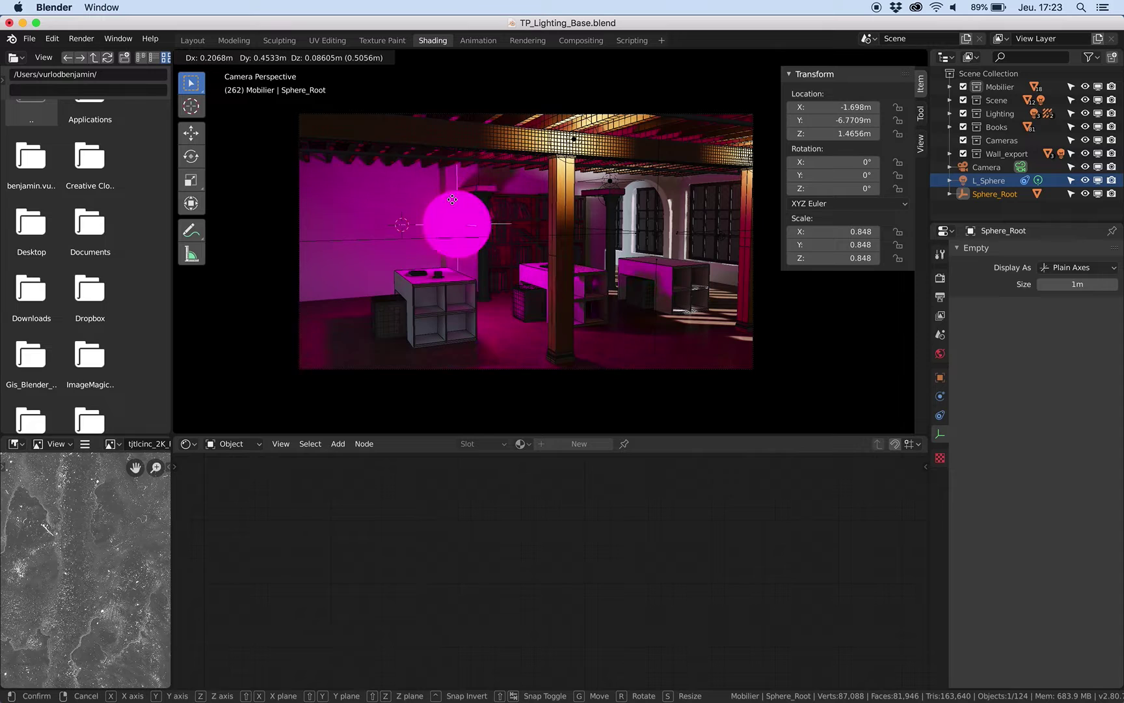
pyautogui.click(431, 204)
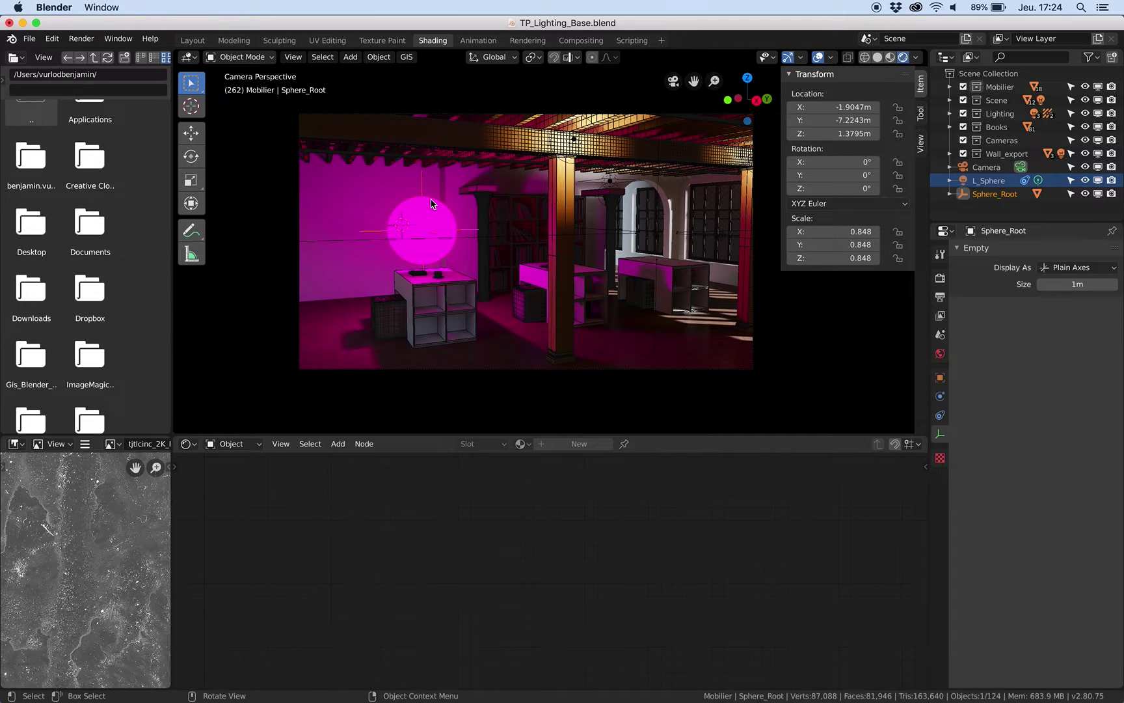
pyautogui.press('g')
pyautogui.press('x')
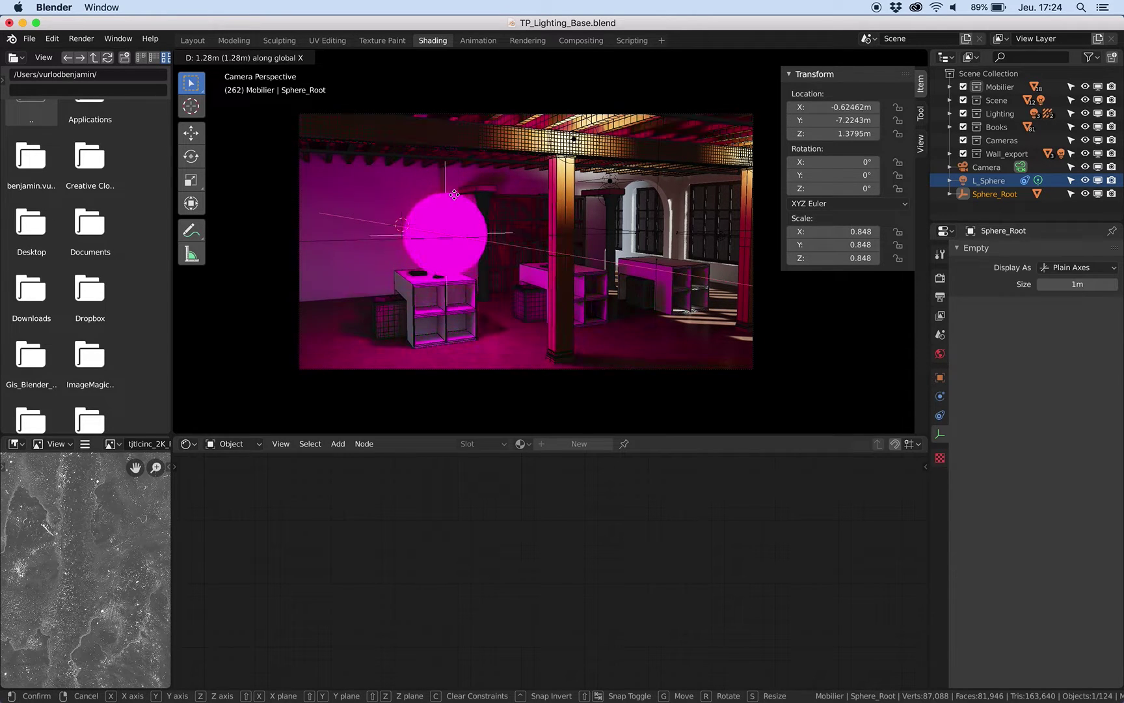
pyautogui.click(494, 193)
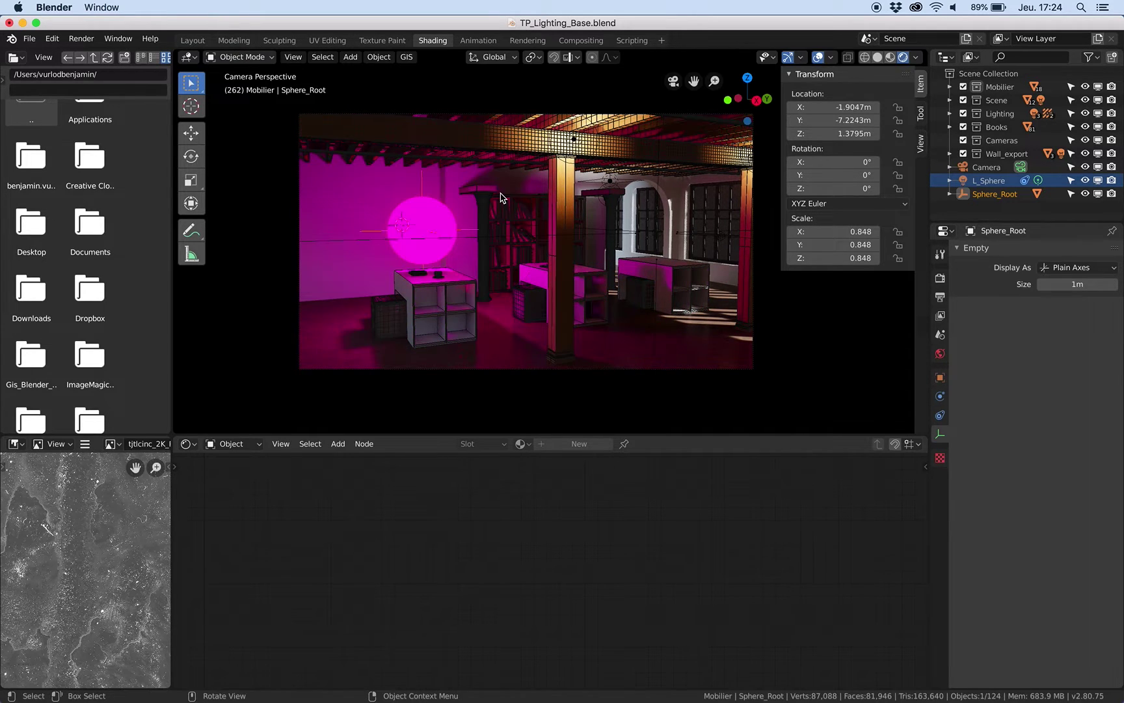
pyautogui.click(822, 60)
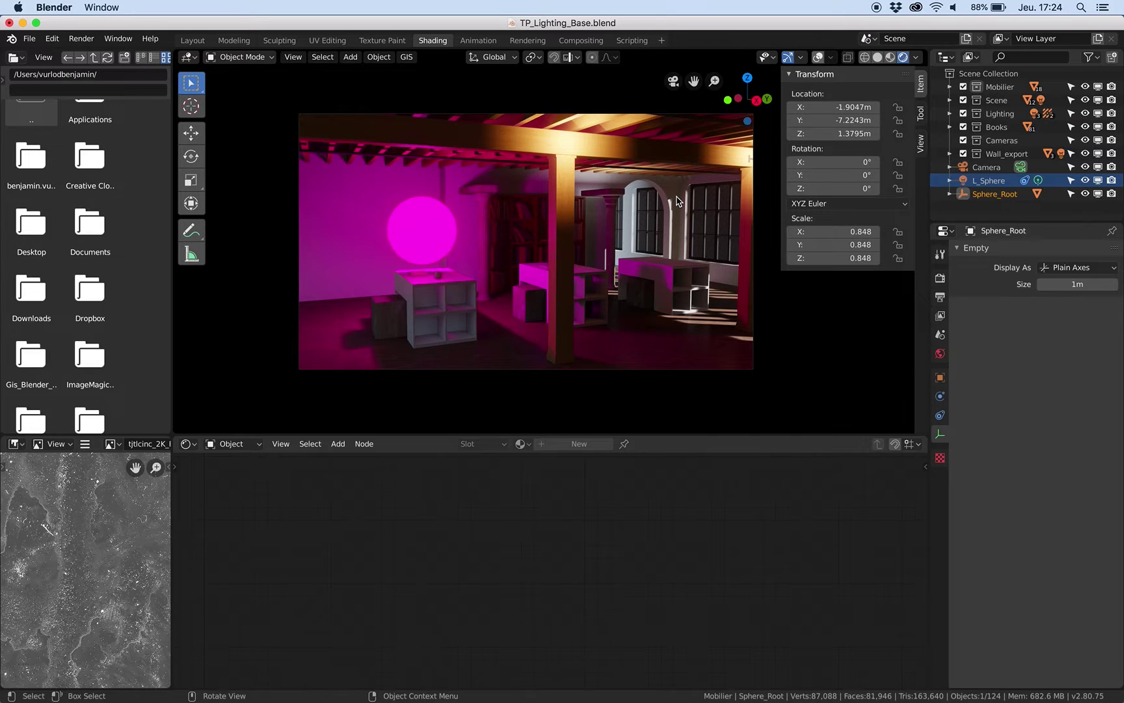
# Raise the sphere's emission strength to 20 and nudge the Emission node left
pyautogui.click(429, 206)
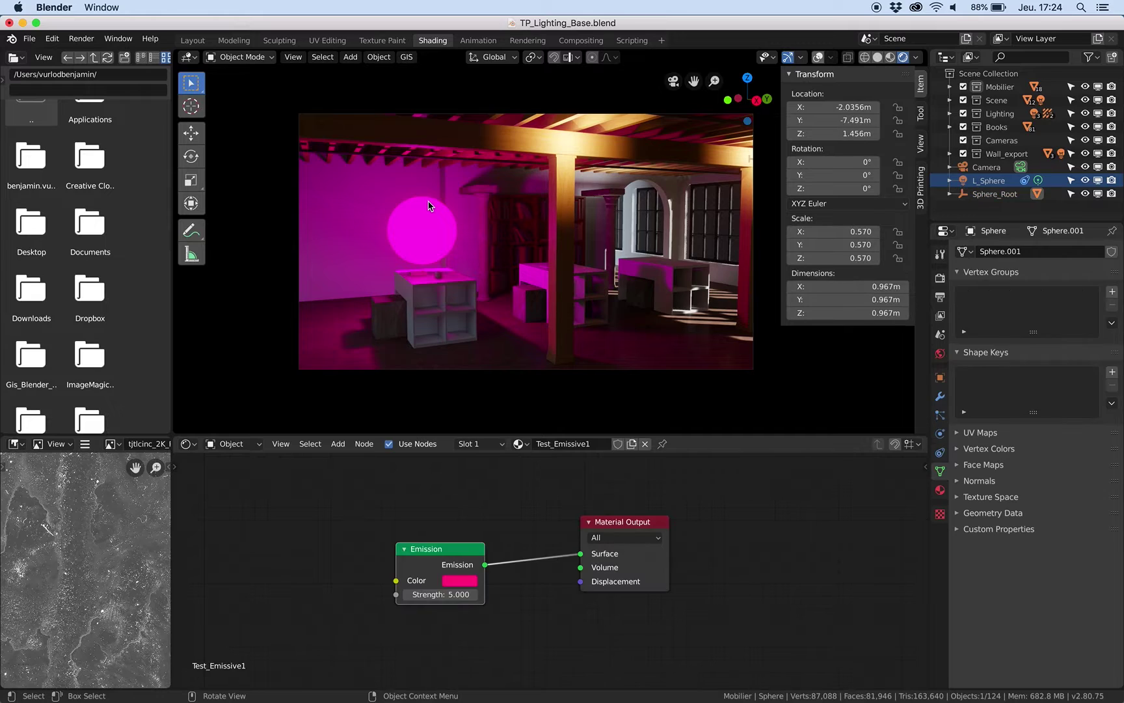
pyautogui.doubleClick(443, 594)
pyautogui.write('10')
pyautogui.press('Return')
pyautogui.click(443, 590)
pyautogui.write('20')
pyautogui.press('Return')
pyautogui.moveTo(437, 550); pyautogui.dragTo(402, 547)
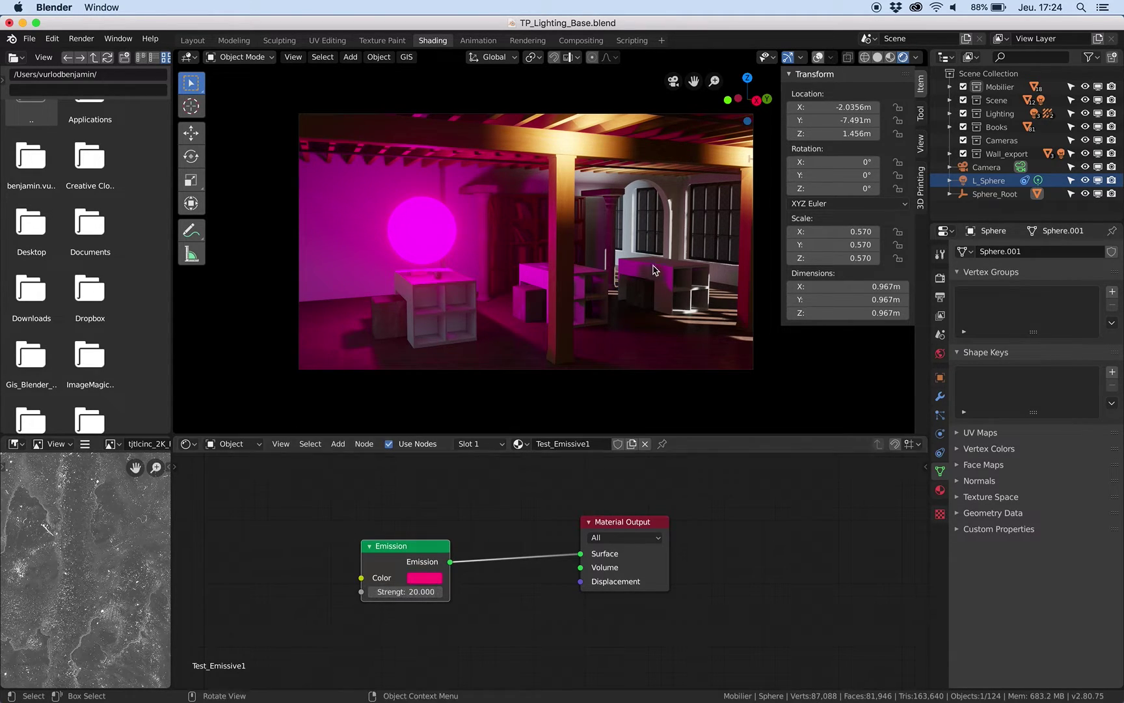
pyautogui.click(939, 278)
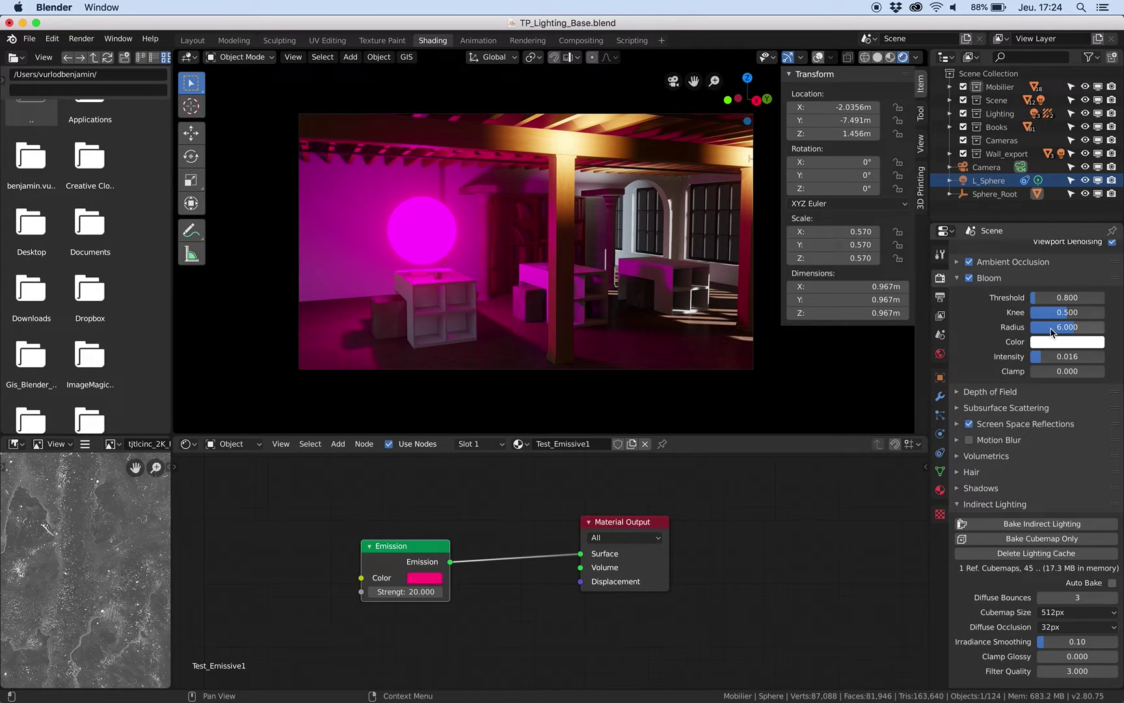